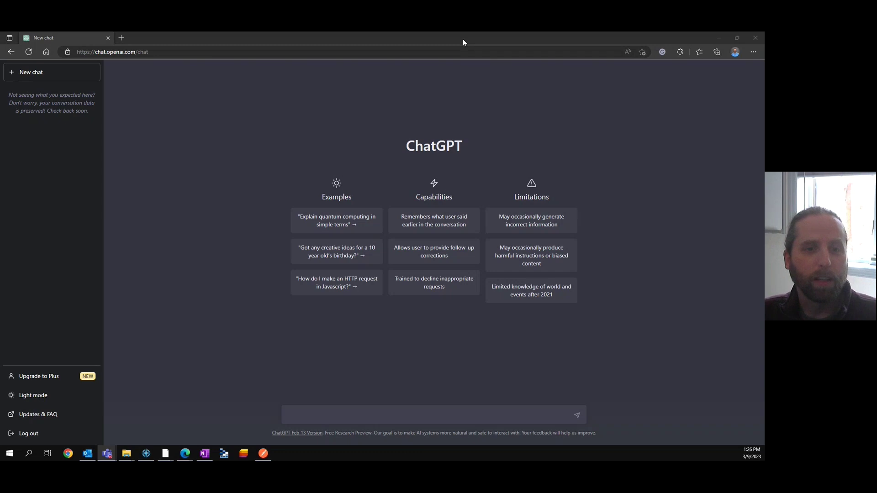
# Step: Ask ChatGPT 'Can you write the M Query for a date dimension?' and select the returned code
pyautogui.click(419, 413)
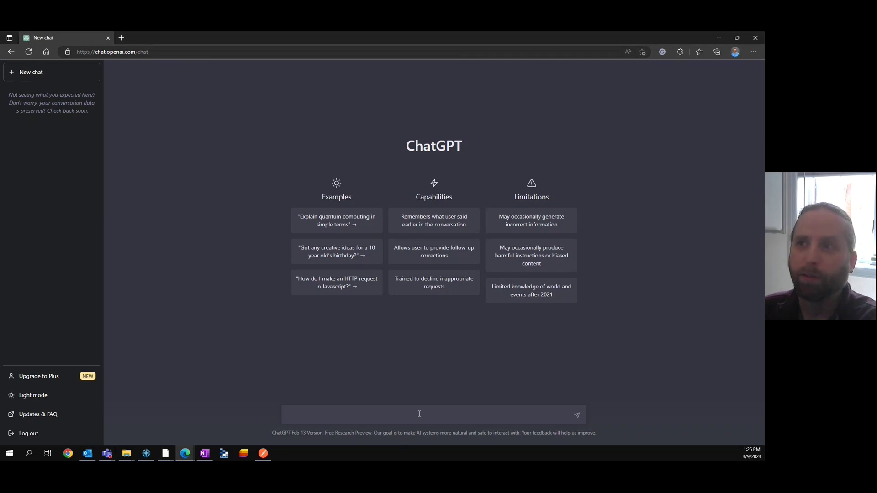
pyautogui.click(387, 411)
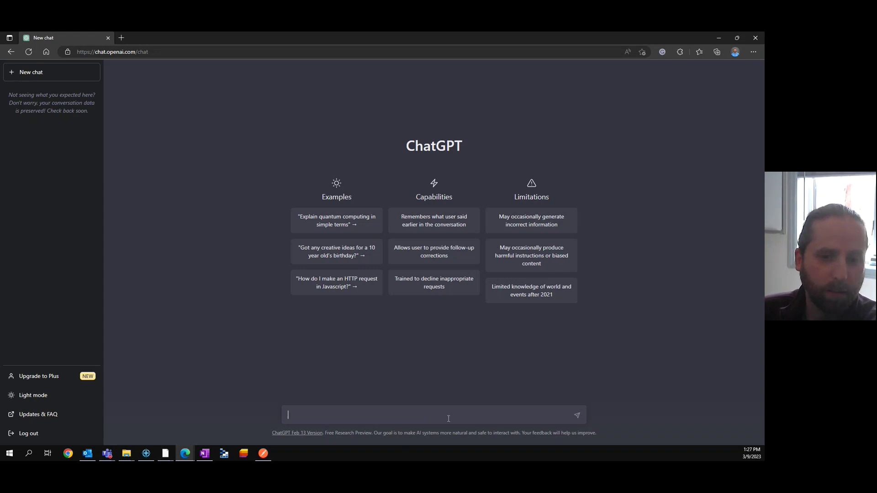
pyautogui.write('Can you wri')
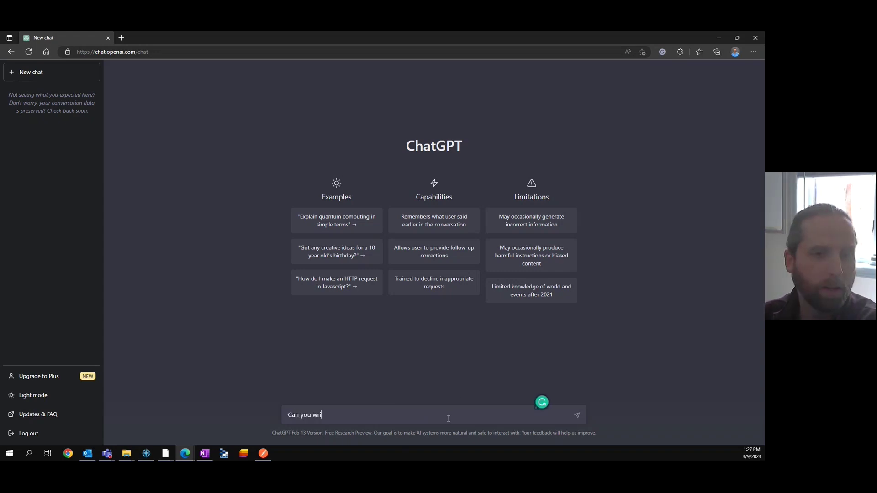
pyautogui.write('te th')
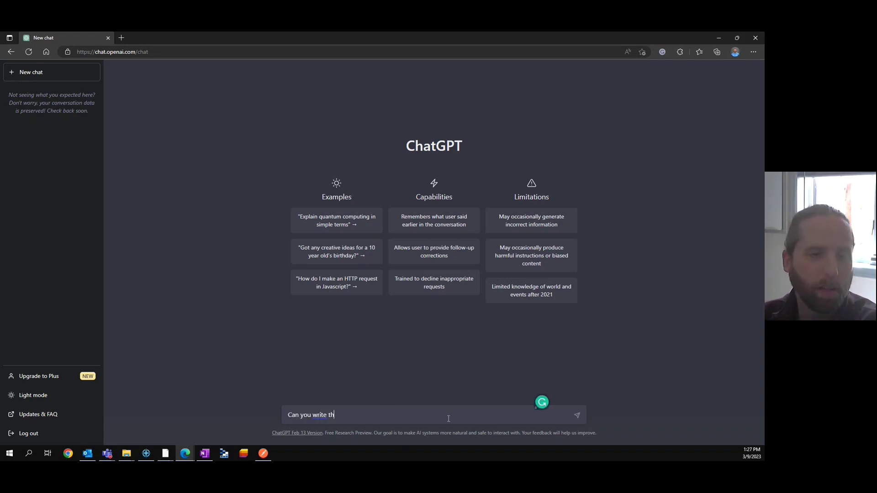
pyautogui.write('e M Query')
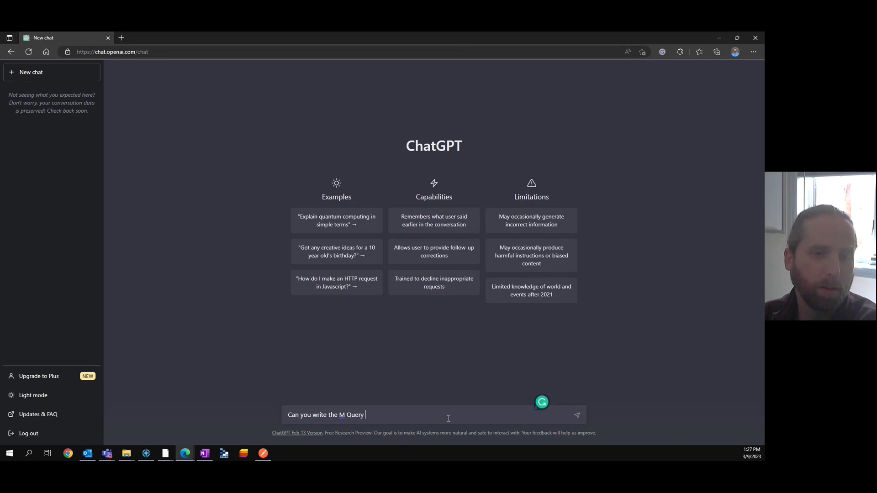
pyautogui.write(' for a date dimension?')
pyautogui.press('Return')
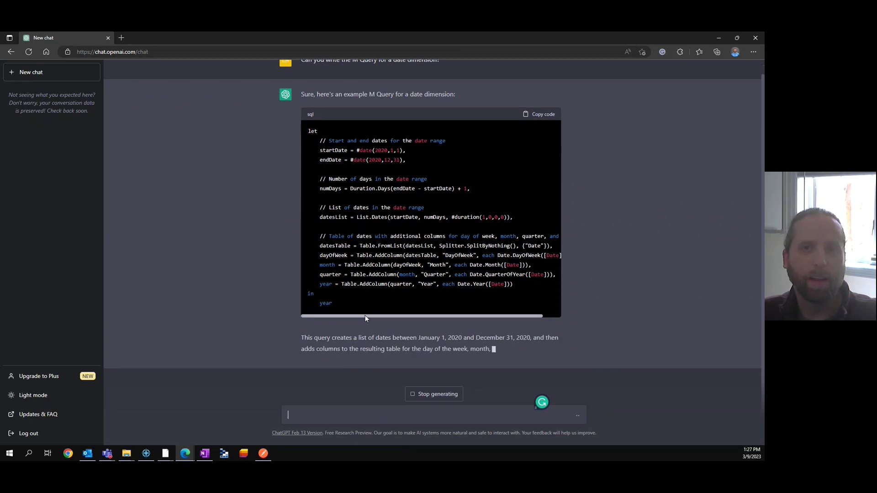
pyautogui.moveTo(344, 293); pyautogui.dragTo(305, 111)
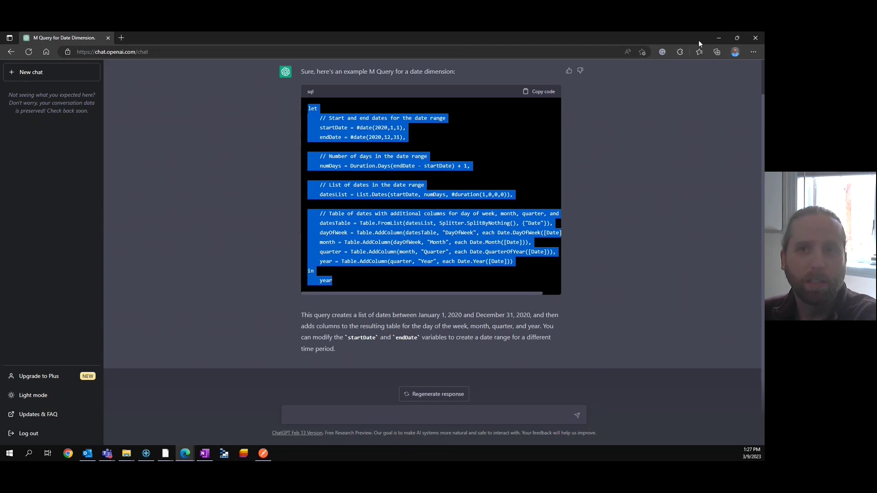
# Step: Replace Query1's code in the Advanced Editor with ChatGPT's 2020 date-table script
pyautogui.click(736, 38)
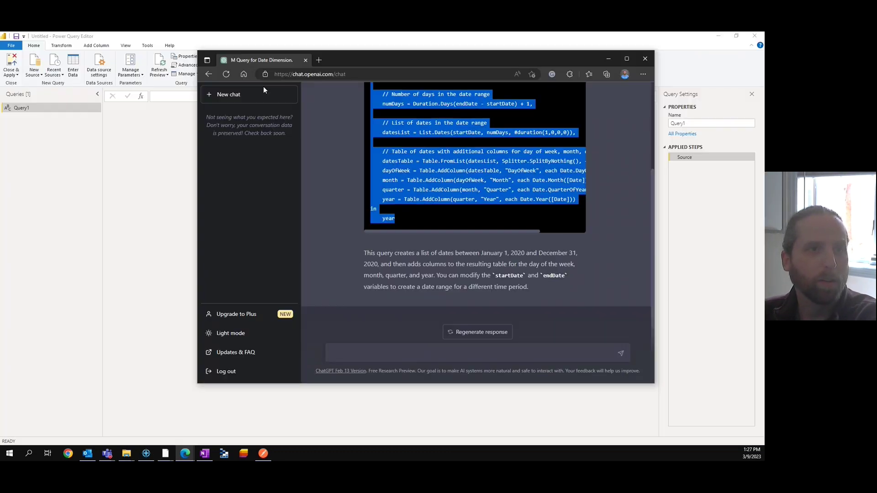
pyautogui.click(185, 36)
pyautogui.click(191, 65)
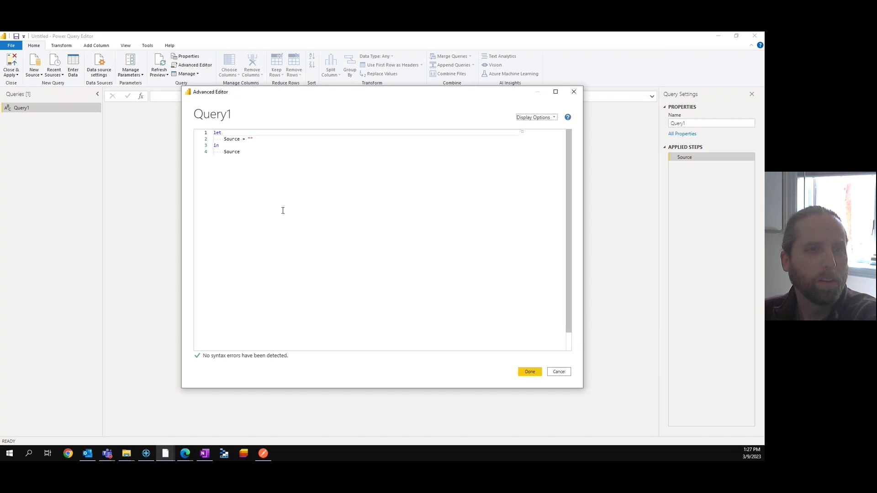
pyautogui.click(358, 176)
pyautogui.hotkey('ctrl', 'a')
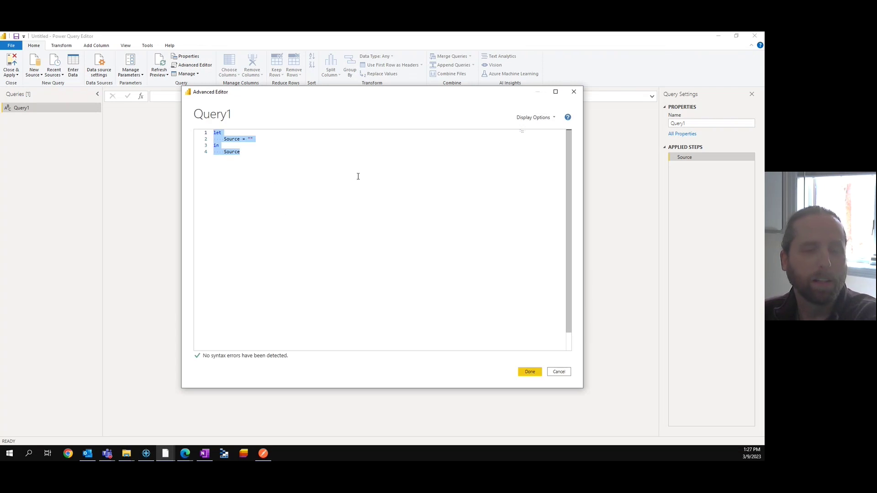
pyautogui.write('let     // Start and end dates for the date range     startDate = #date(2020,1,1),     endDate = #date(2020,12,31),      // Number of days in the date range     numDays = Duration.Days(endDate - startDate) + 1,      // List of dates in the date range     datesList = List.Dates(startDate, numDays, #duration(1,0,0,0)),      // Table of dates with additional columns for day of week, month, quarter, and year     datesTable = Table.FromList(datesList, Splitter.SplitByNothing(), {"Date"}),     dayOfWeek = Table.AddColumn(datesTable, "DayOfWeek", each Date.DayOfWeek([Date])),     month = Table.AddColumn(dayOfWeek, "Month", each Date.Month([Date])),     quarter = Table.AddColumn(month, "Quarter", each Date.QuarterOfYear([Date])),     year = Table.AddColumn(quarter, "Year", each Date.Year([Date])) in     year')
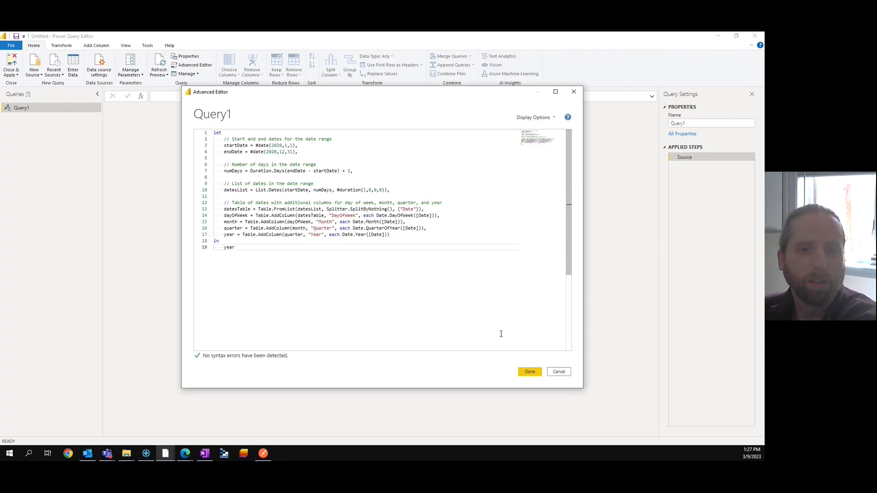
pyautogui.click(529, 371)
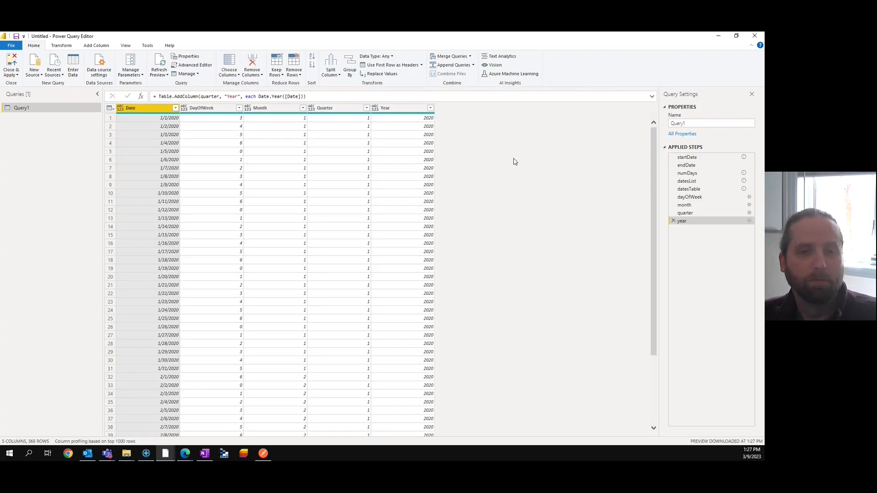
# Step: Ask ChatGPT 'Please add Month Name, Quarter Name and day name' and select the updated code
pyautogui.click(185, 453)
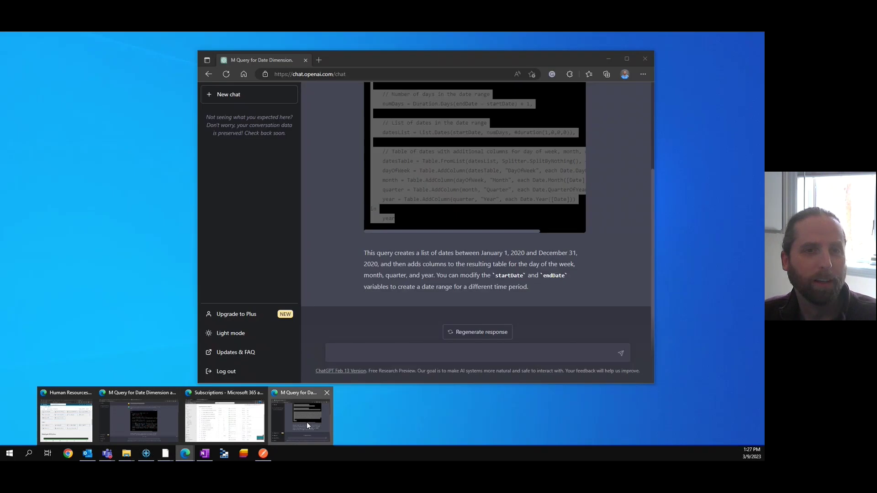
pyautogui.click(306, 422)
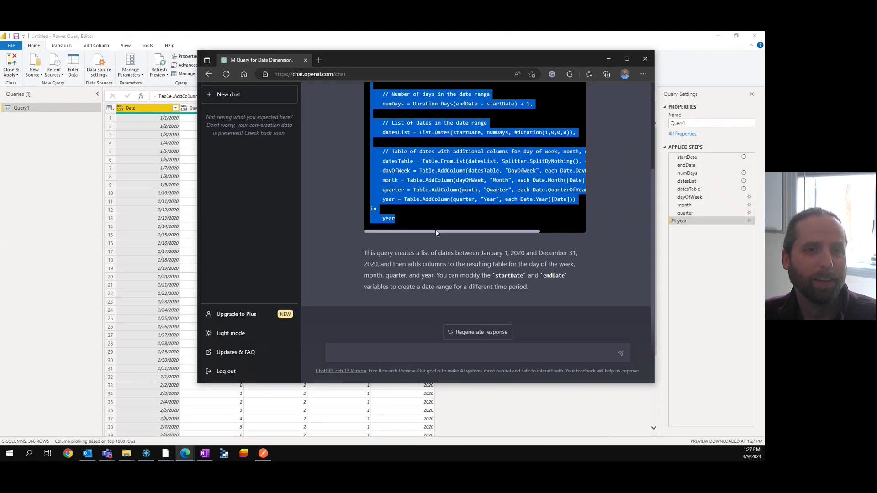
pyautogui.click(579, 259)
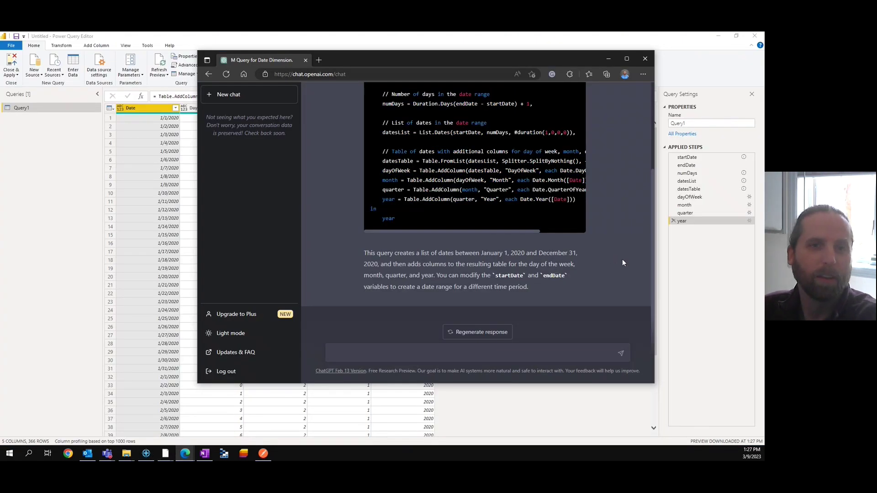
pyautogui.scroll(2, 621, 258)
pyautogui.scroll(-2, 621, 258)
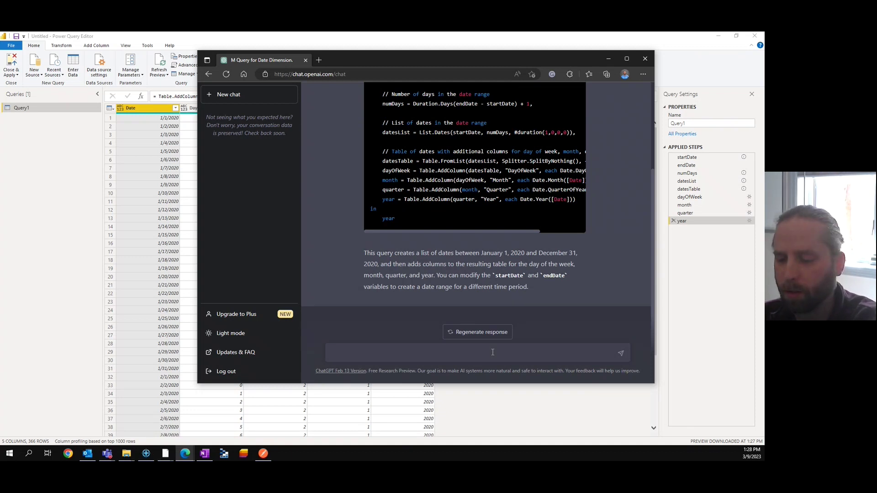
pyautogui.write('Please add ')
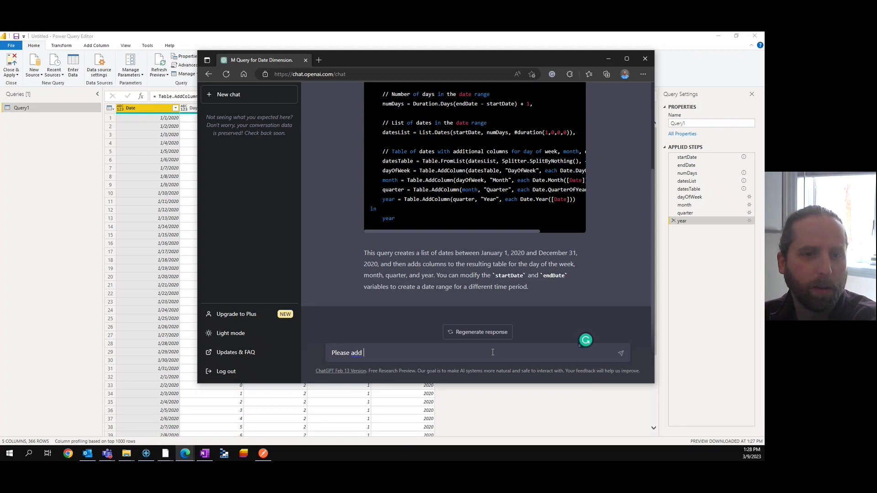
pyautogui.write('Month ')
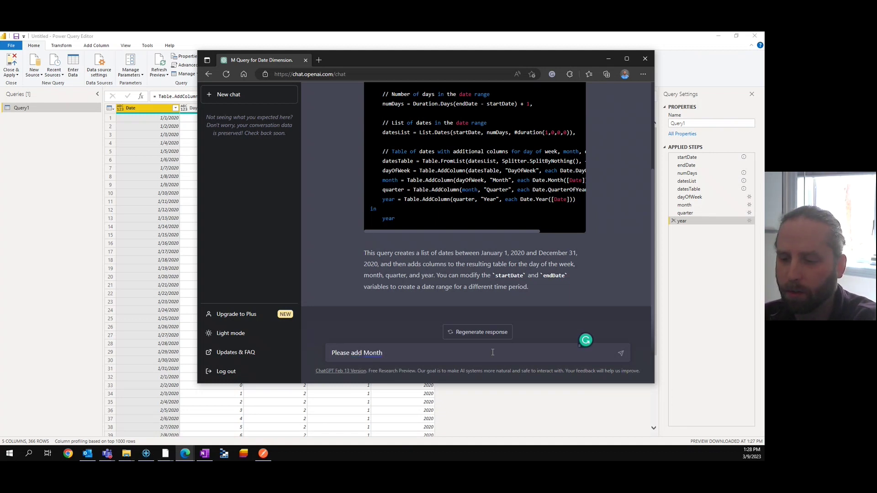
pyautogui.write('Name, Qu')
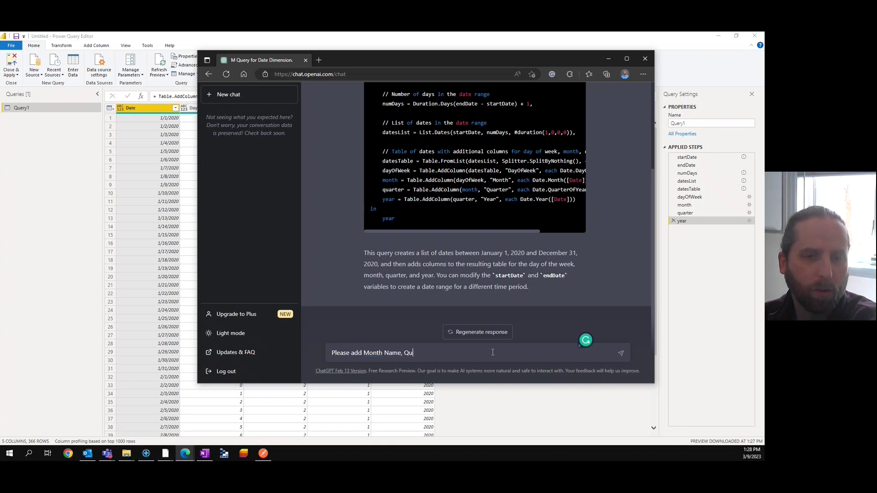
pyautogui.write('arter Name')
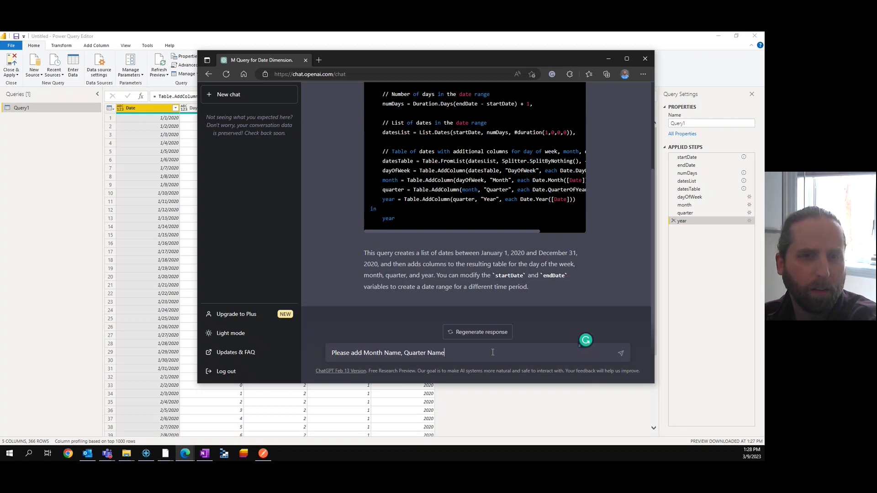
pyautogui.write(' and ')
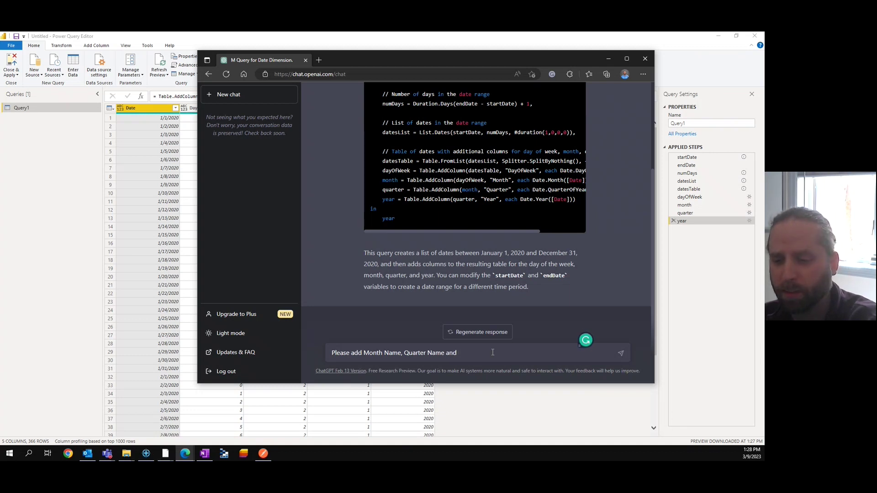
pyautogui.write('day name')
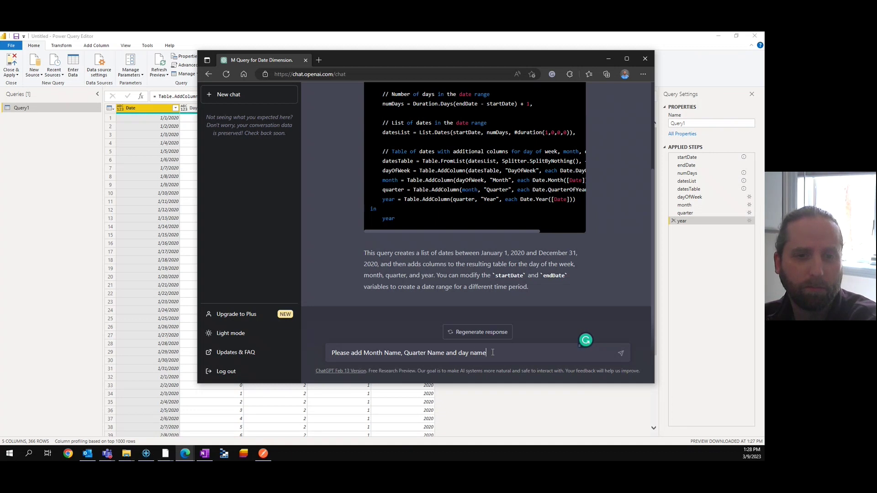
pyautogui.press('Return')
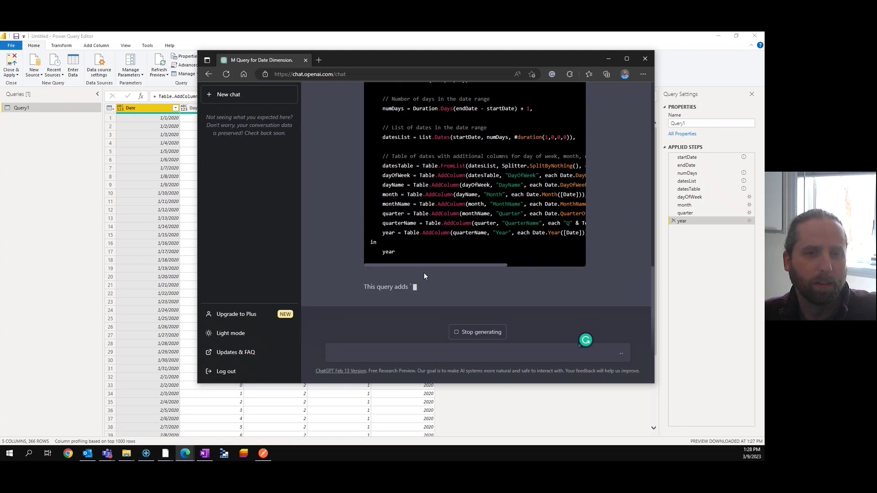
pyautogui.moveTo(404, 254); pyautogui.dragTo(403, 108)
pyautogui.scroll(3, 418, 95)
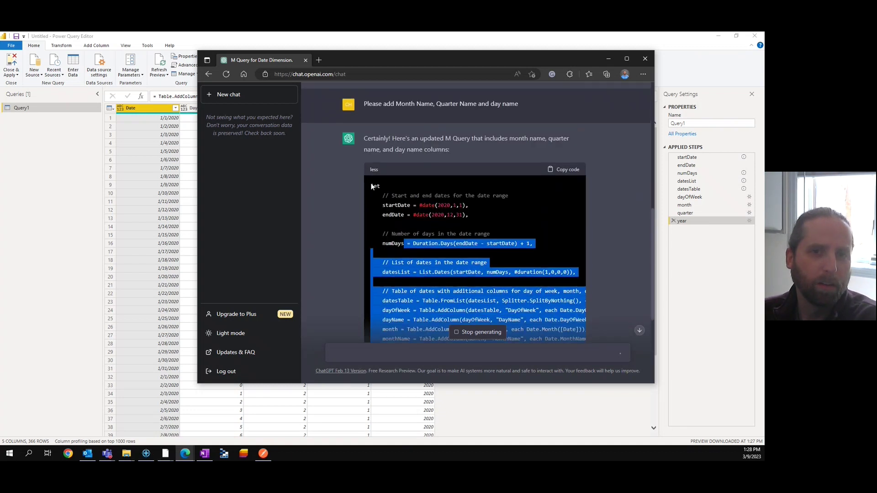
# Step: Paste the updated script over Query1 to add DayName, MonthName and QuarterName columns
pyautogui.click(562, 169)
pyautogui.click(448, 35)
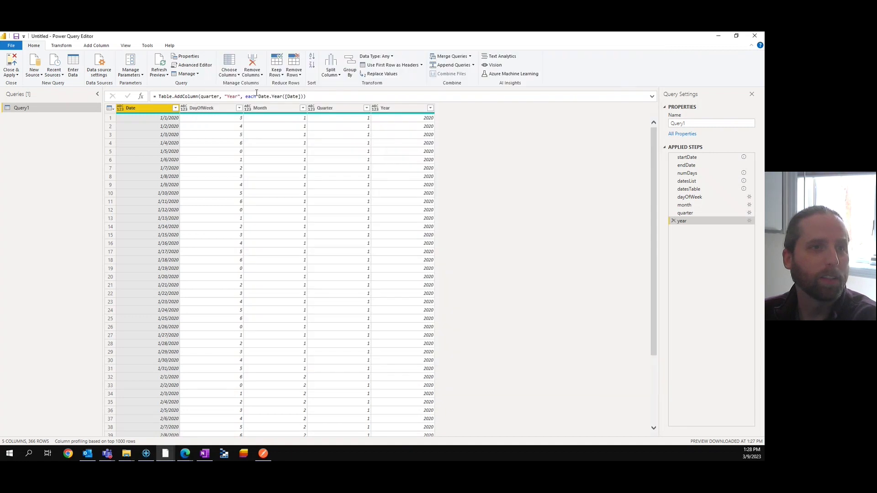
pyautogui.click(192, 67)
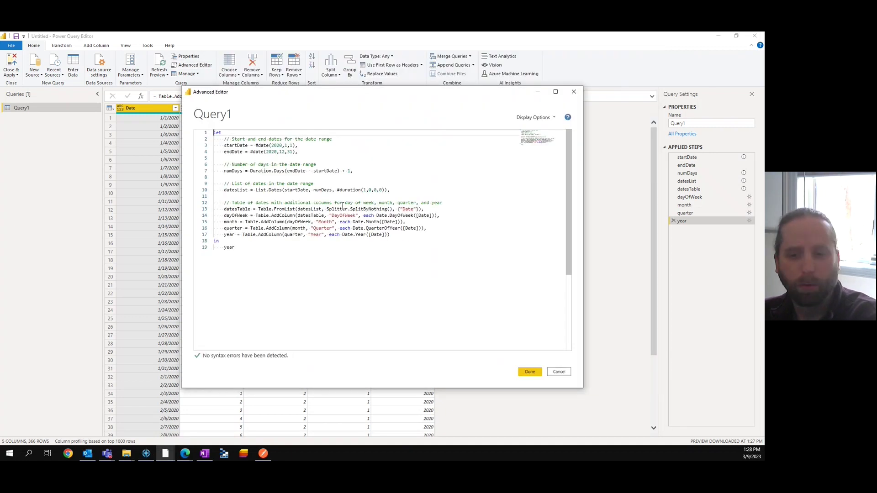
pyautogui.hotkey('ctrl', 'a')
pyautogui.hotkey('ctrl', 'v')
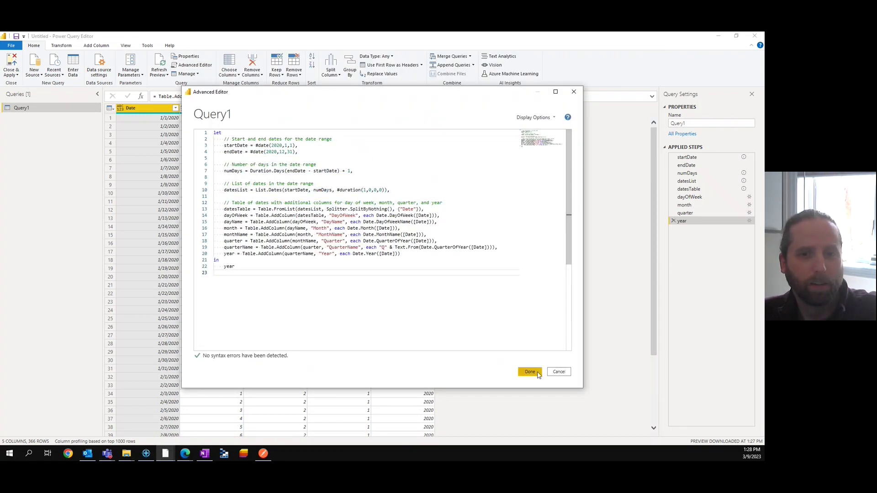
pyautogui.click(529, 371)
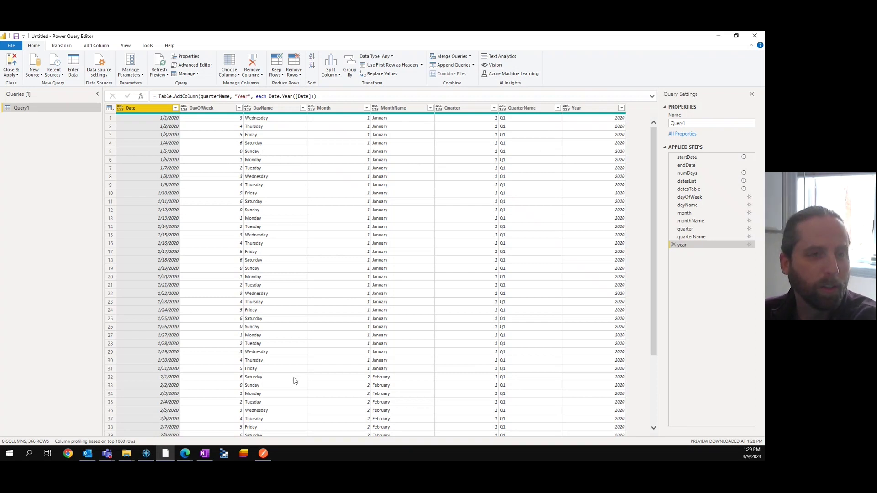
# Step: Ask ChatGPT 'Can you determine a workday vs. non-workday?' and scroll up to its holiday code
pyautogui.click(184, 453)
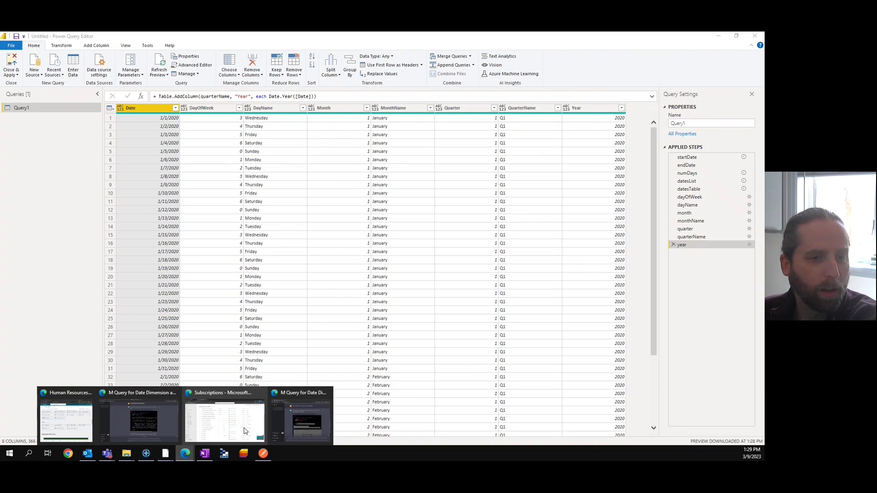
pyautogui.click(301, 423)
pyautogui.scroll(-5, 481, 341)
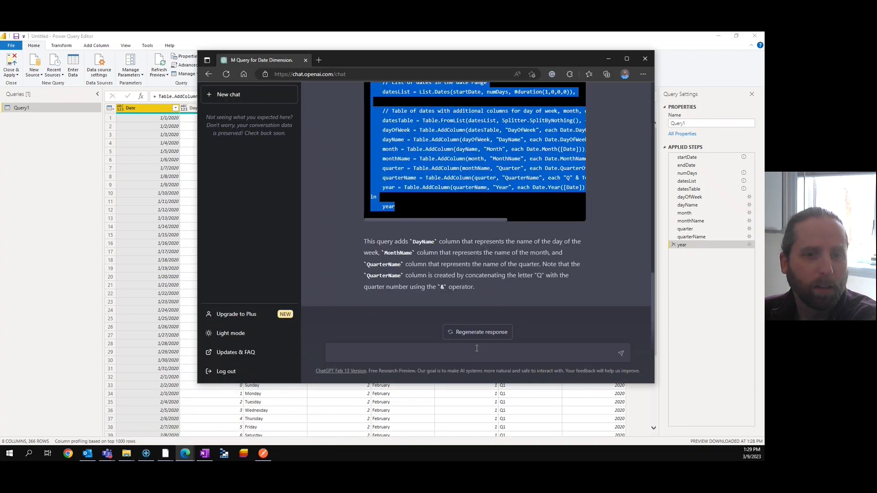
pyautogui.write('Can you ')
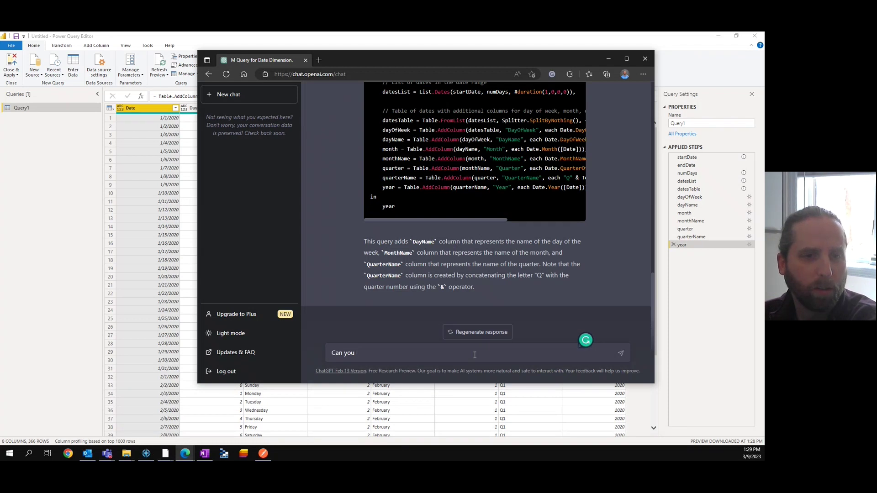
pyautogui.write('determine a workday vs.')
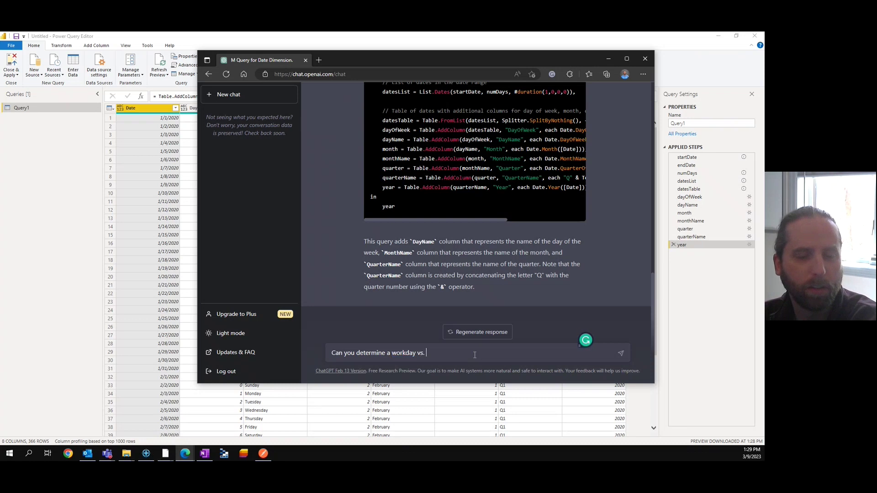
pyautogui.write(' non')
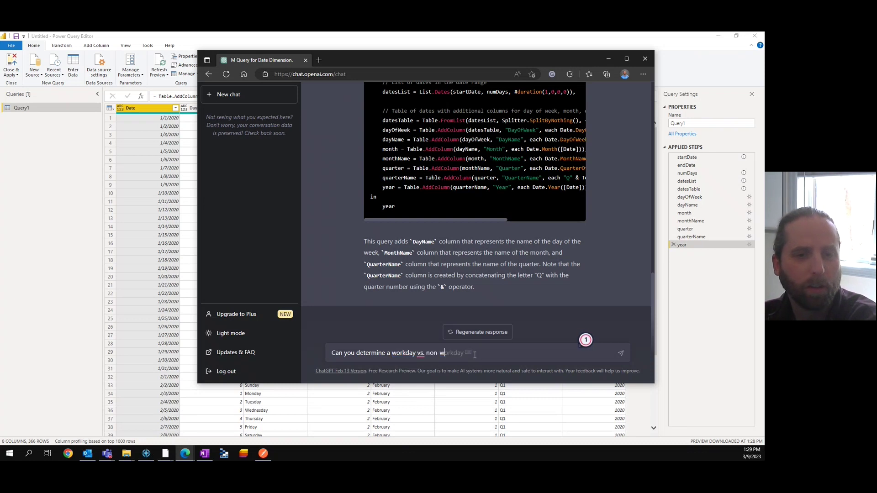
pyautogui.write('orkday?')
pyautogui.press('Return')
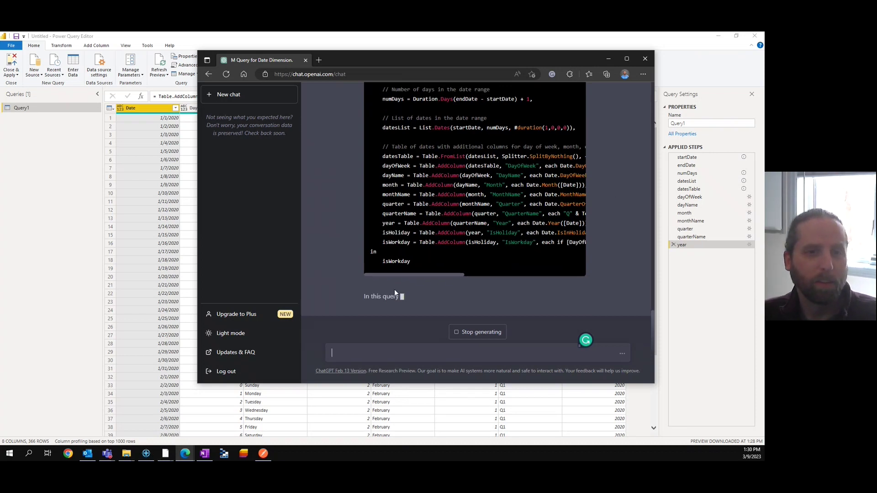
pyautogui.scroll(4, 480, 205)
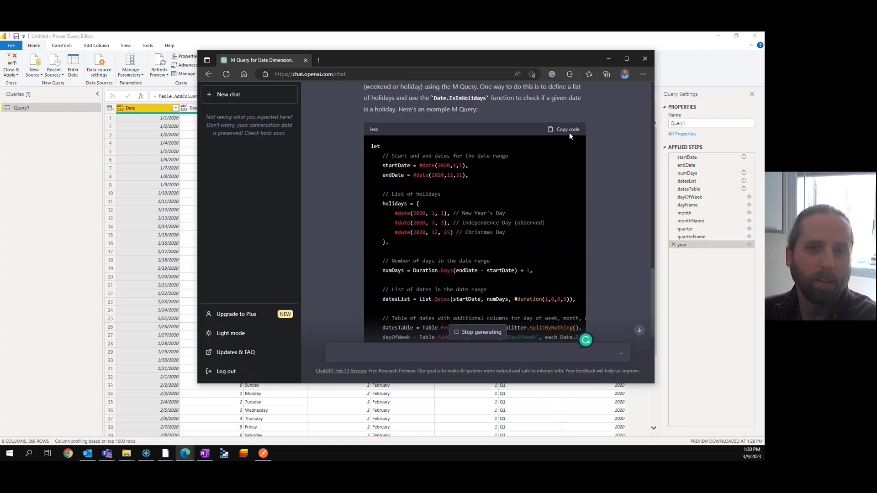
# Step: Replace Query1's script with ChatGPT's holiday version containing holidays, isHoliday and isWorkday steps
pyautogui.click(571, 131)
pyautogui.click(184, 78)
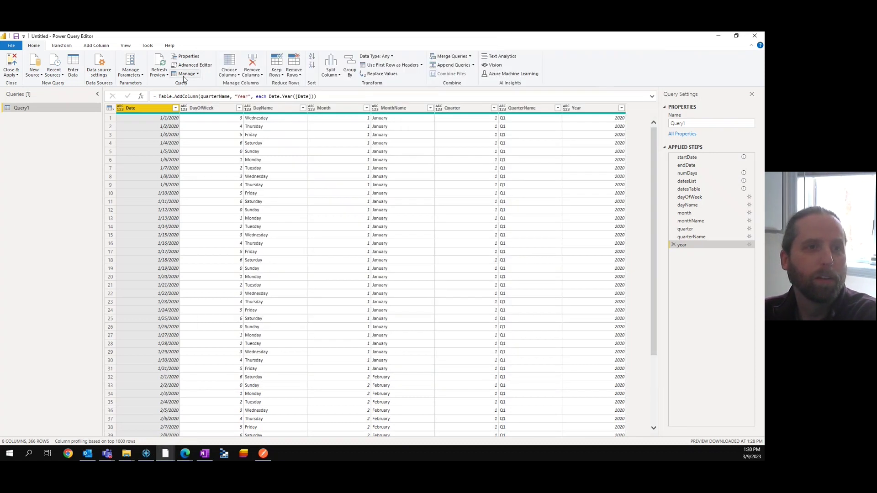
pyautogui.click(192, 65)
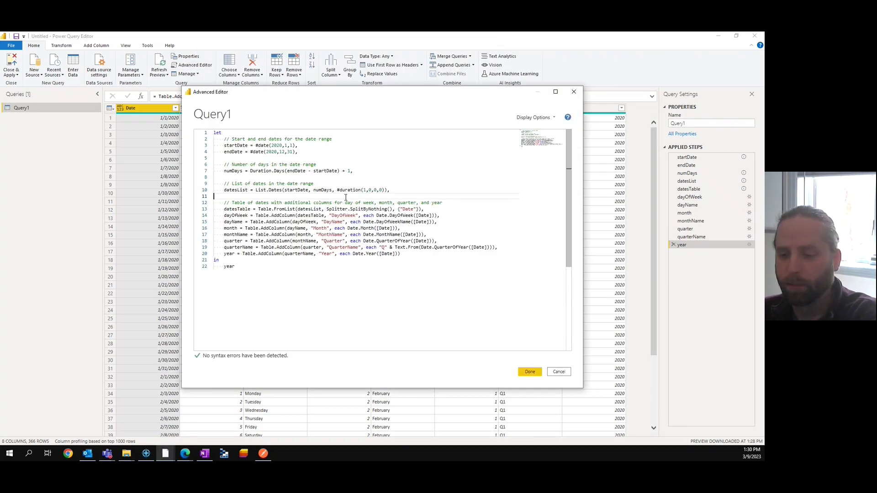
pyautogui.hotkey('ctrl', 'a')
pyautogui.hotkey('ctrl', 'v')
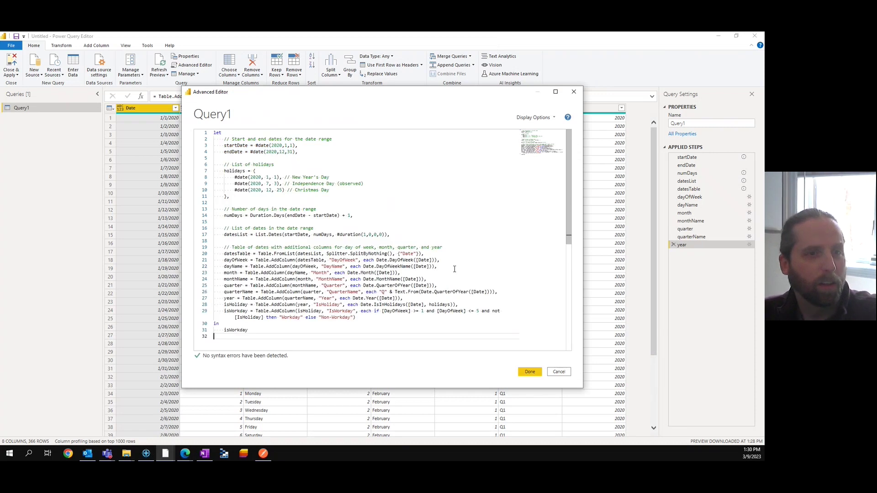
pyautogui.click(529, 372)
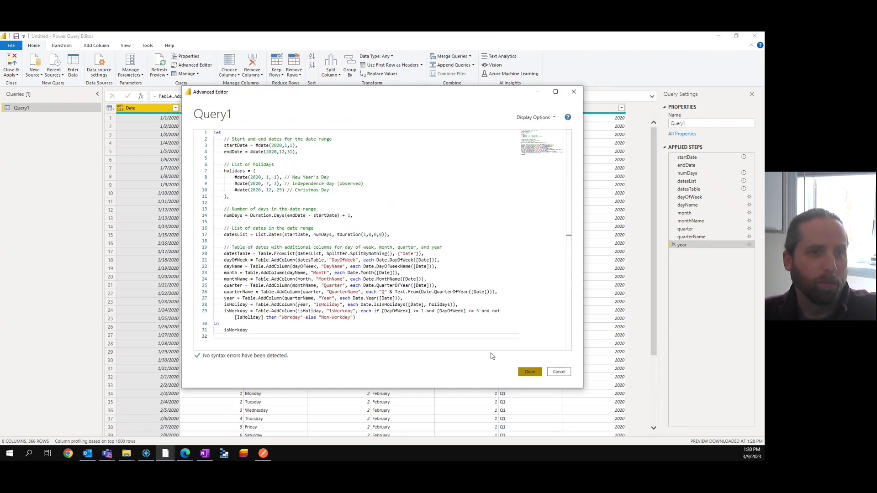
pyautogui.click(531, 373)
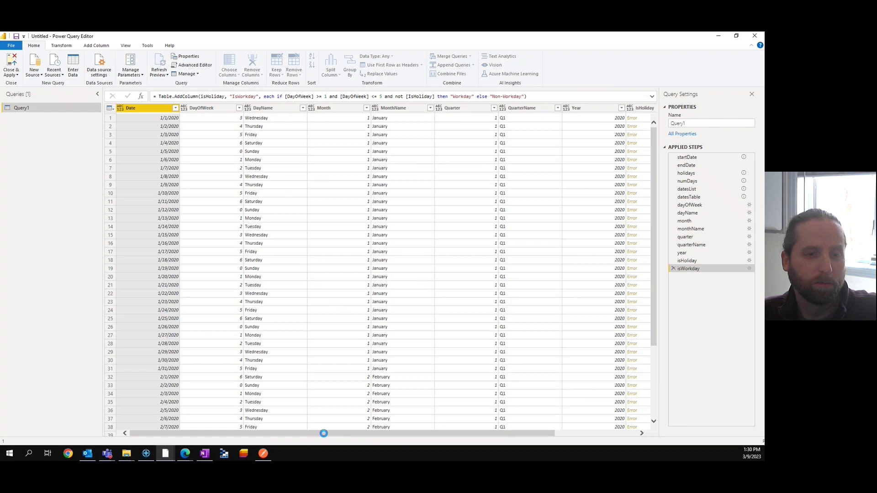
# Step: Drill into an IsHoliday Error cell to read the Date.IsInHolidays not-recognized message
pyautogui.moveTo(441, 432); pyautogui.dragTo(589, 435)
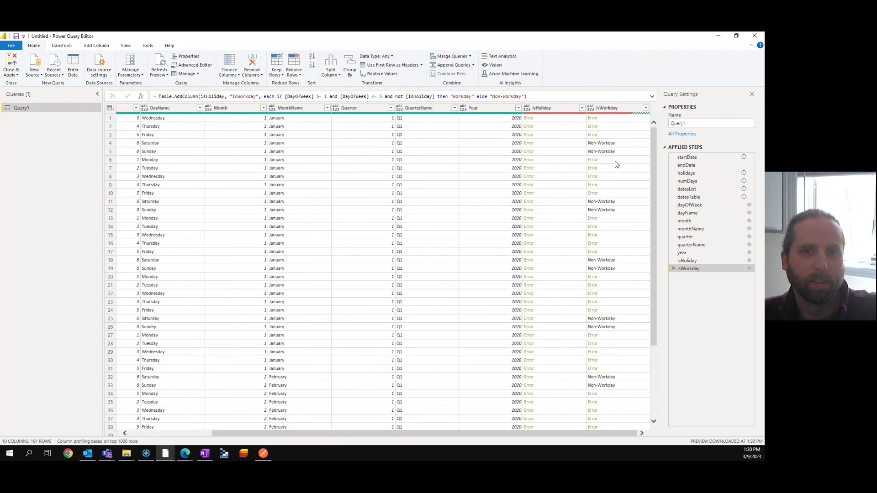
pyautogui.click(532, 118)
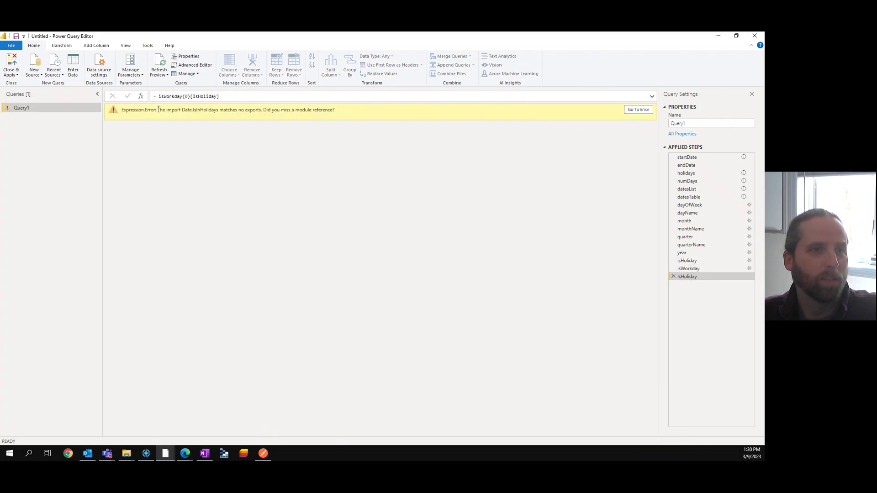
pyautogui.moveTo(158, 110); pyautogui.dragTo(254, 108)
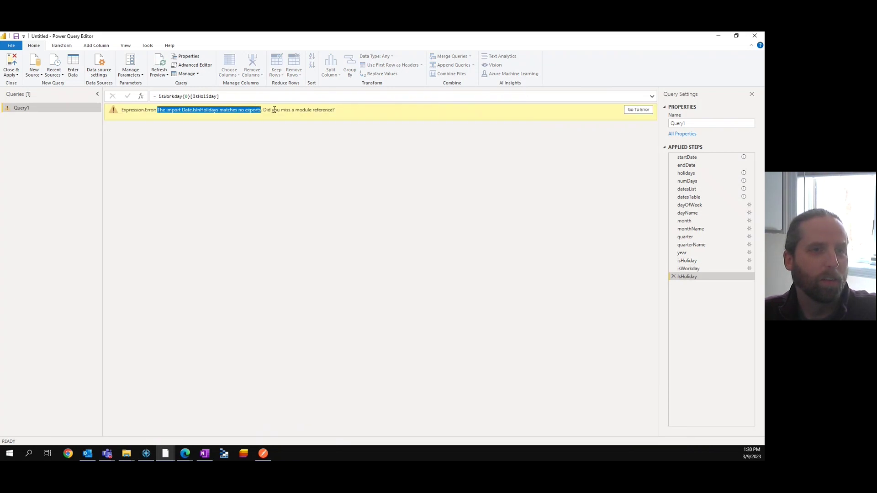
pyautogui.click(274, 110)
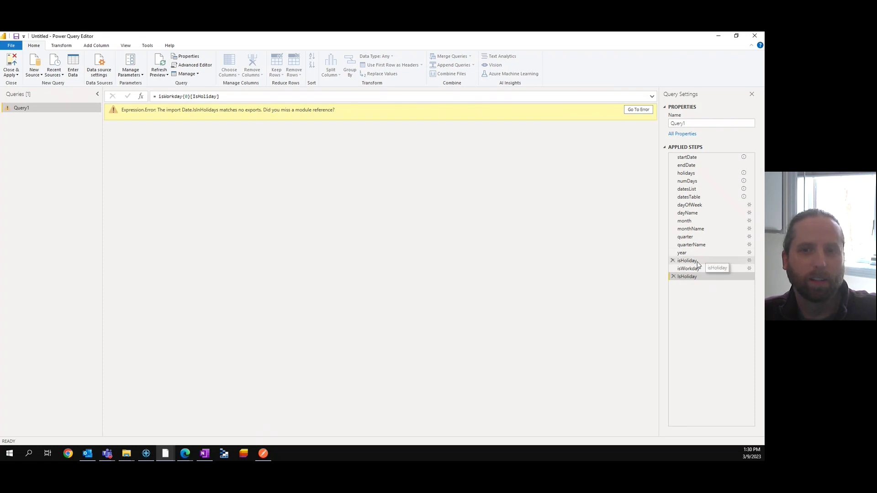
# Step: Compare the isHoliday and year steps, then reopen Query1 in the Advanced Editor
pyautogui.click(710, 260)
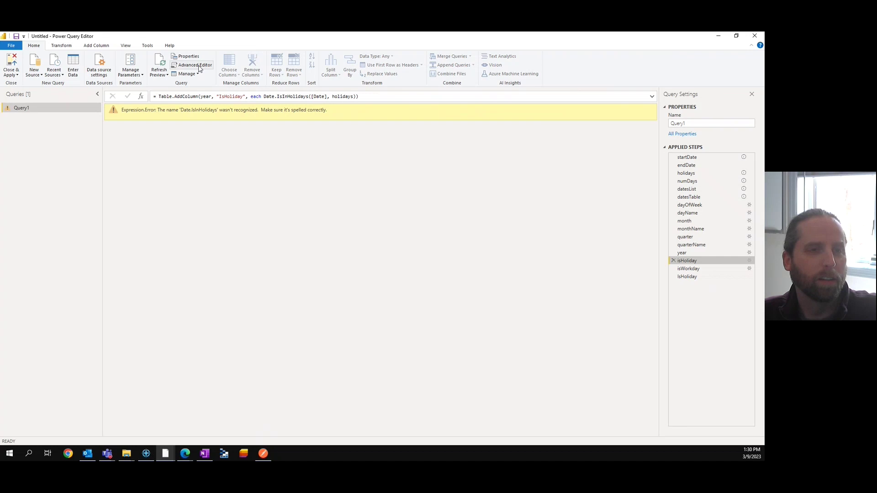
pyautogui.click(696, 253)
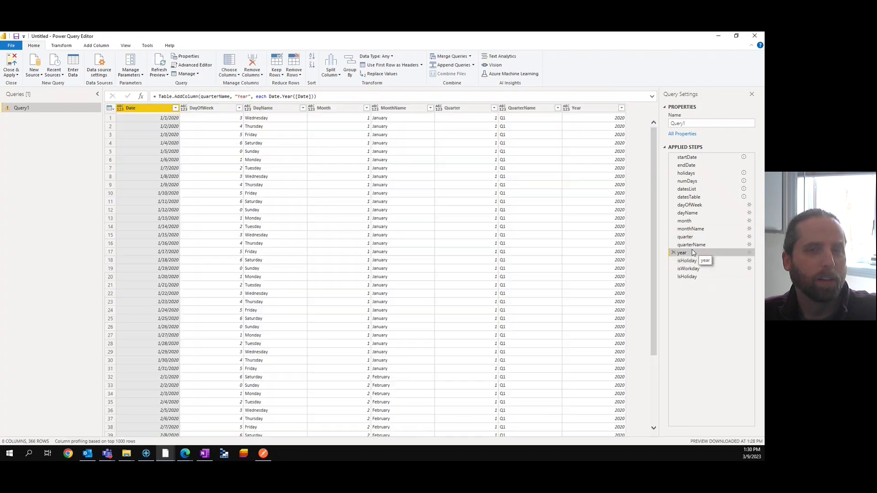
pyautogui.click(689, 260)
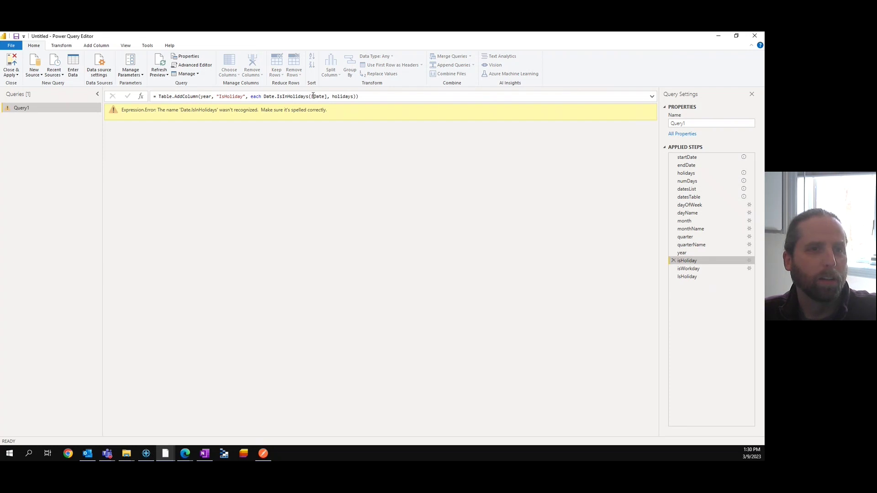
pyautogui.click(192, 64)
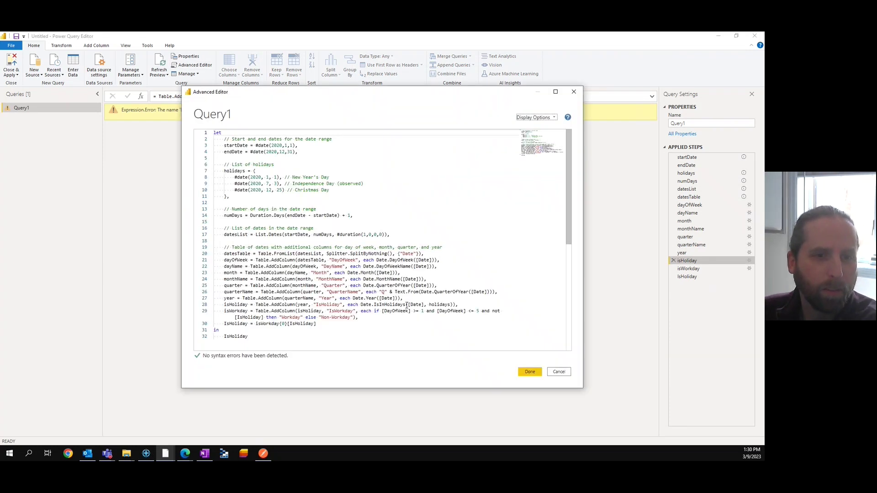
# Step: Delete the isHoliday line calling Date.IsInHolidays from the M code
pyautogui.moveTo(406, 304); pyautogui.dragTo(372, 305)
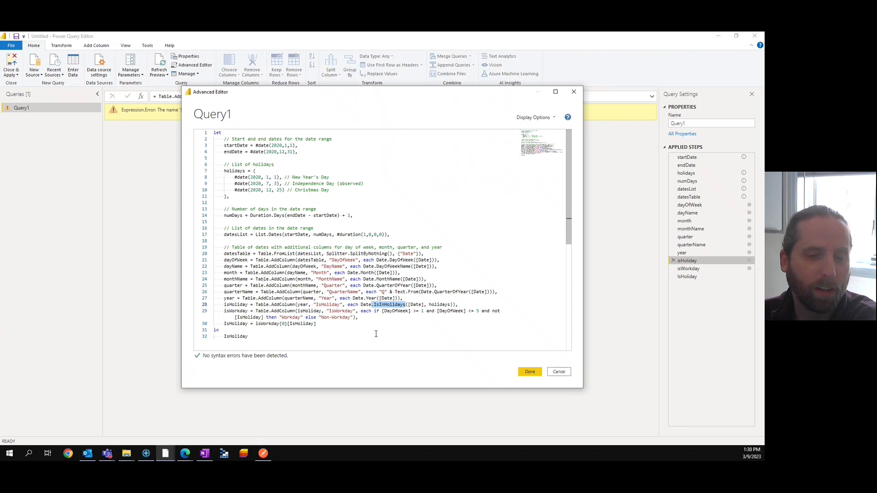
pyautogui.write('.isinHo')
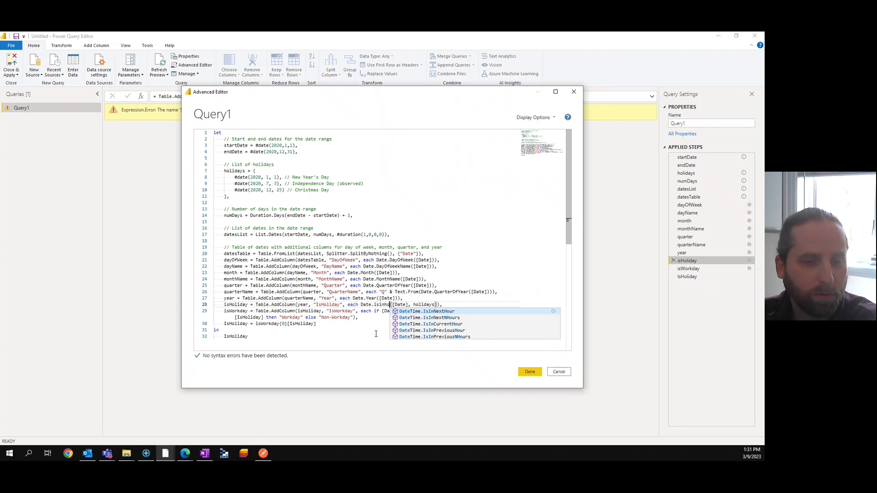
pyautogui.press('BackSpace')
pyautogui.press('BackSpace')
pyautogui.press('BackSpace')
pyautogui.press('BackSpace')
pyautogui.press('BackSpace')
pyautogui.press('BackSpace')
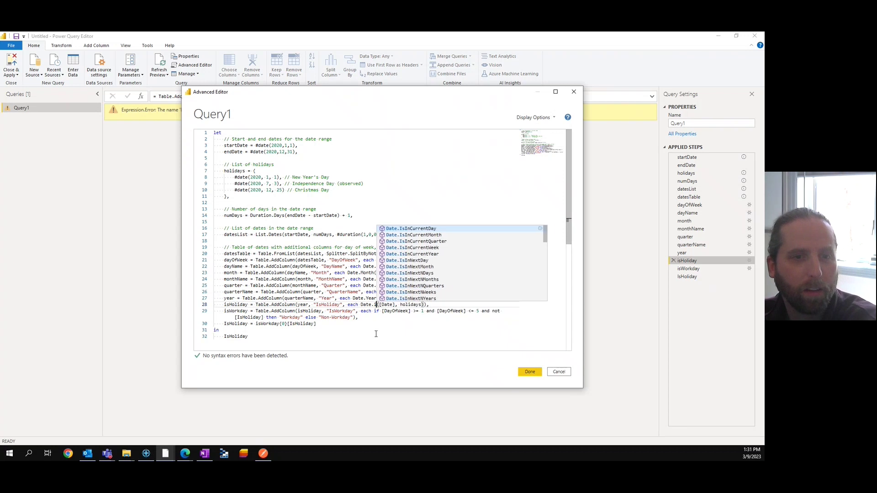
pyautogui.press('End')
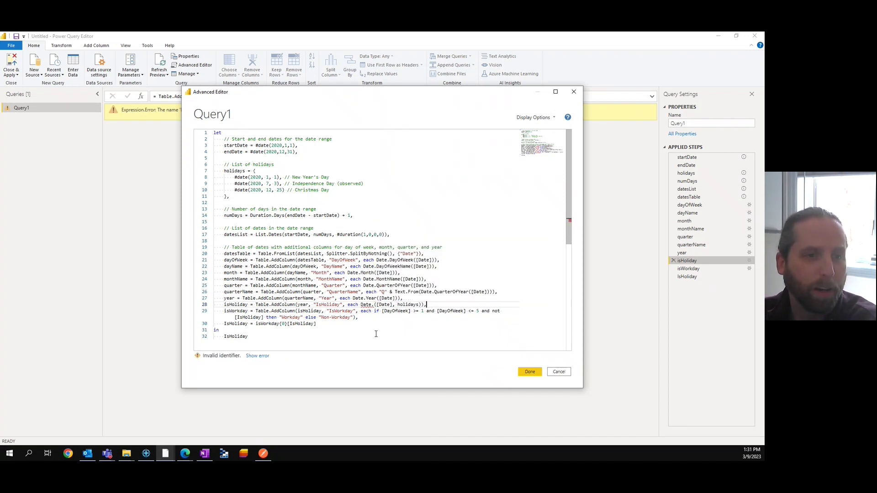
pyautogui.hotkey('shift', 'Home')
pyautogui.press('BackSpace')
pyautogui.press('BackSpace')
pyautogui.press('BackSpace')
pyautogui.press('BackSpace')
pyautogui.press('BackSpace')
pyautogui.press('BackSpace')
pyautogui.press('BackSpace')
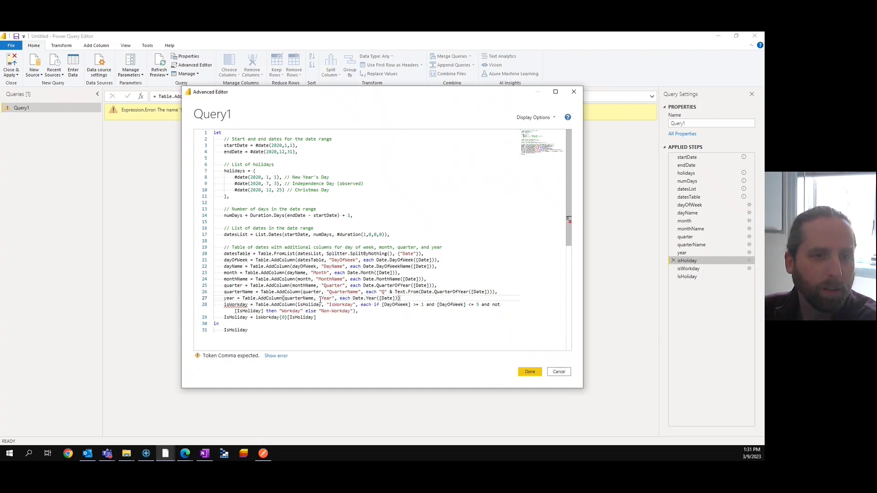
# Step: Point the isWorkday step at year instead of isHoliday and add the missing comma after year
pyautogui.moveTo(322, 304); pyautogui.dragTo(299, 305)
pyautogui.write('year')
pyautogui.press('Escape')
pyautogui.press('Down')
pyautogui.click(406, 297)
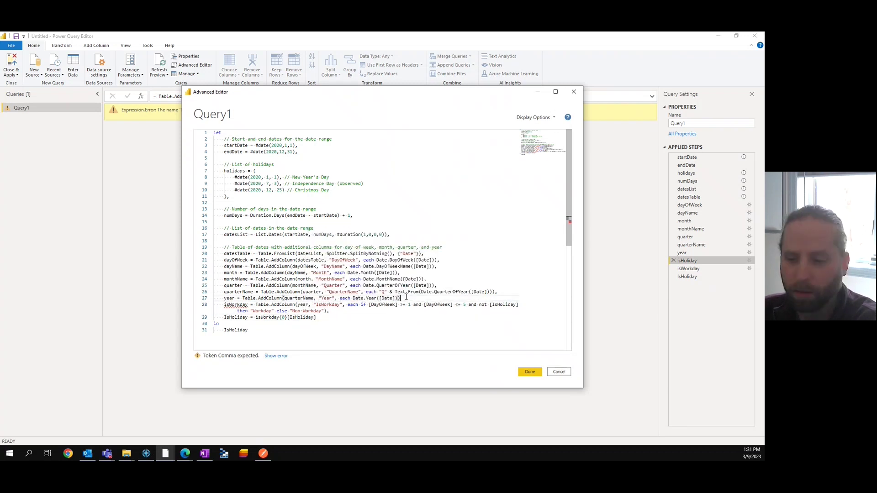
pyautogui.write(',')
pyautogui.press('Up')
pyautogui.press('Up')
pyautogui.press('Up')
pyautogui.press('Up')
pyautogui.press('Up')
pyautogui.press('Up')
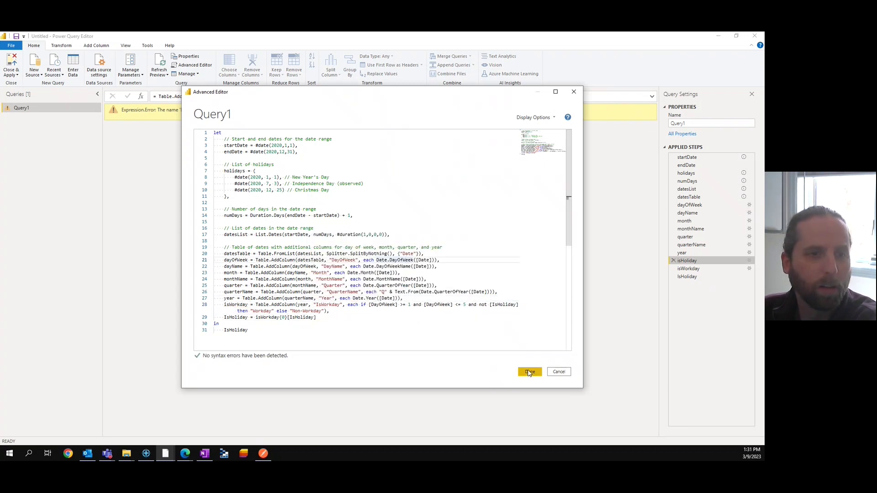
pyautogui.click(316, 319)
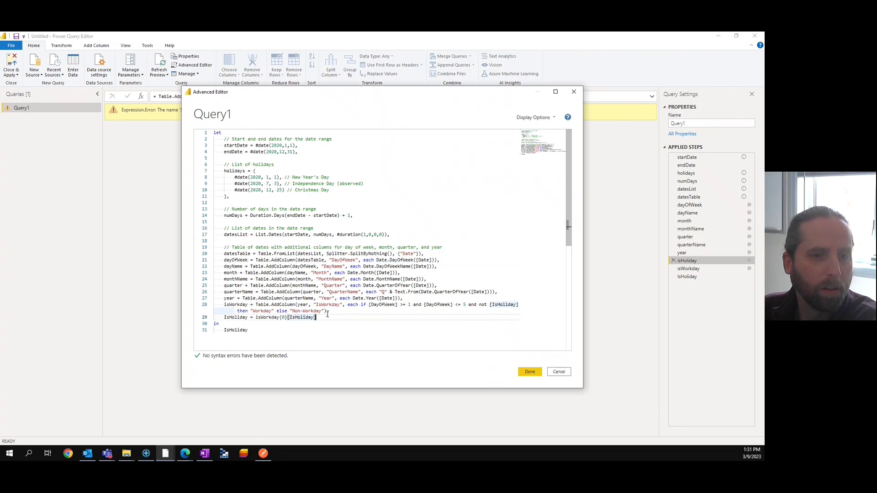
pyautogui.moveTo(328, 319); pyautogui.dragTo(325, 312)
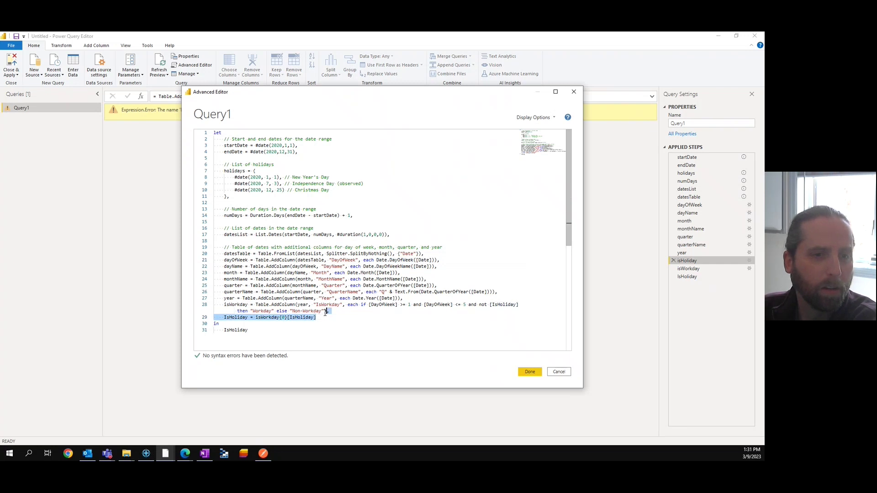
# Step: Apply the code, then delete the IsHoliday drill-down and isWorkday steps from Applied Steps
pyautogui.click(530, 371)
pyautogui.click(693, 265)
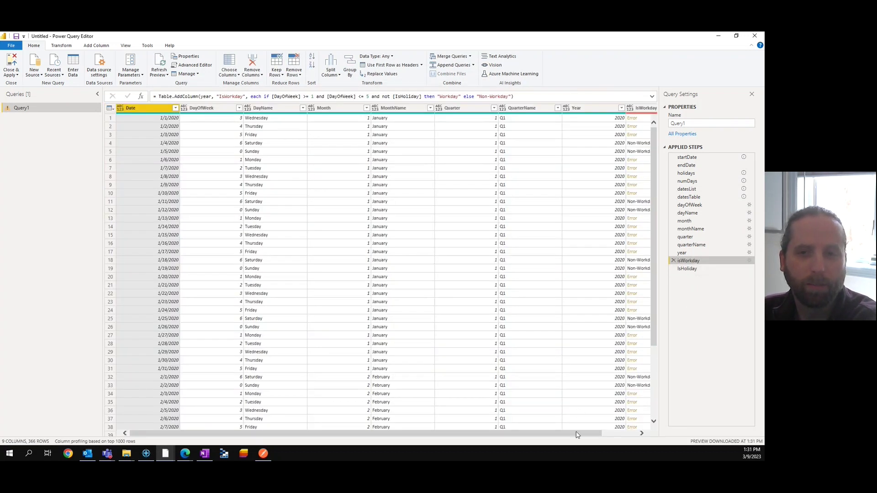
pyautogui.moveTo(576, 434); pyautogui.dragTo(613, 433)
pyautogui.click(688, 270)
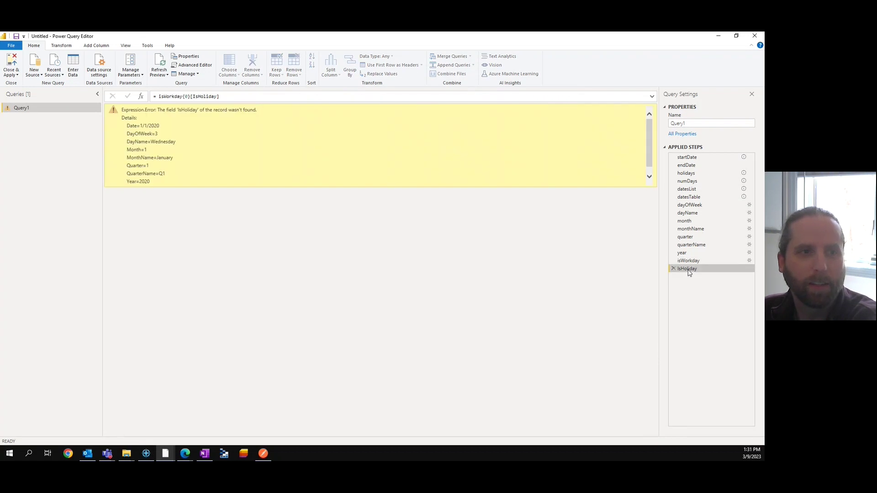
pyautogui.click(673, 268)
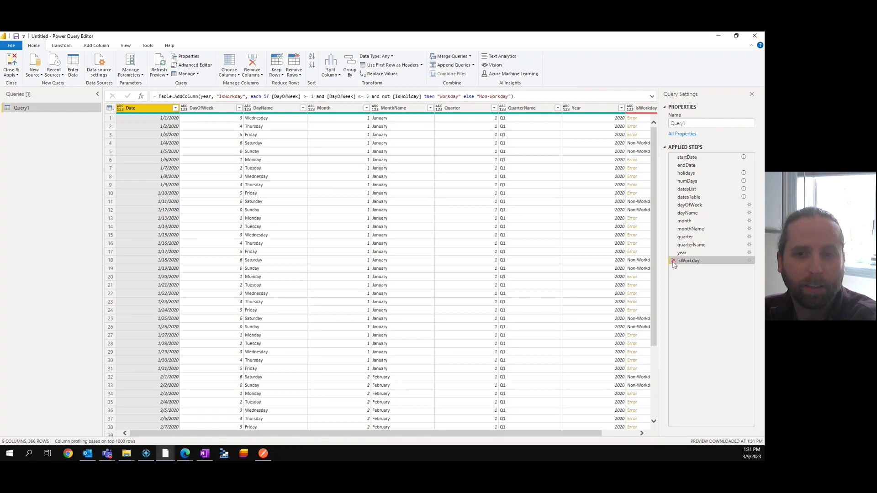
pyautogui.click(673, 262)
# Step: Tell ChatGPT 'Date.IsInholidays is not a function, please correct'
pyautogui.moveTo(198, 455)
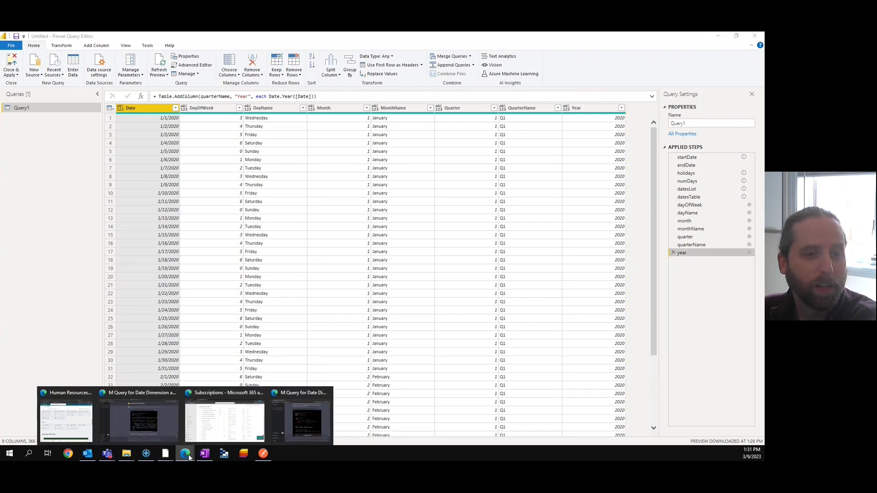
pyautogui.click(292, 426)
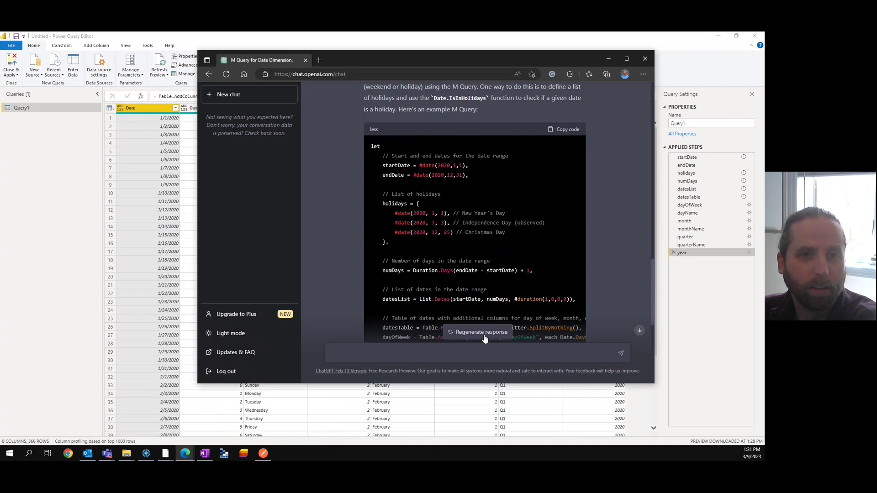
pyautogui.scroll(-10, 614, 277)
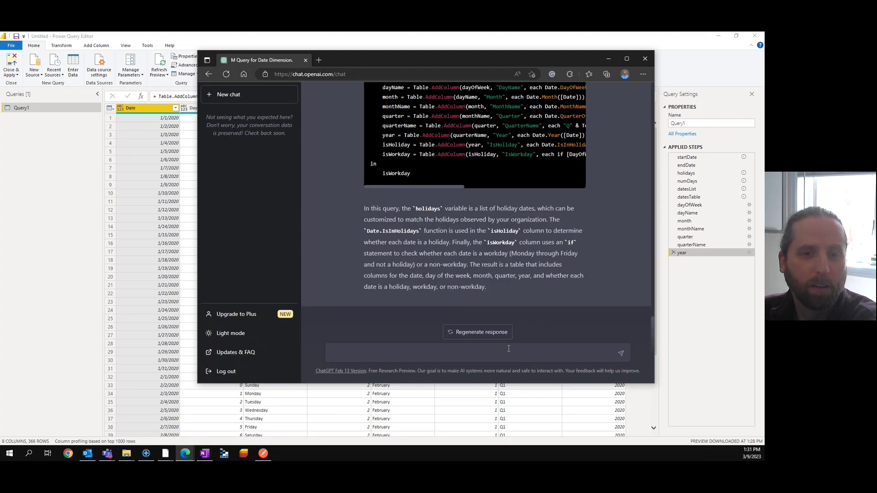
pyautogui.click(509, 354)
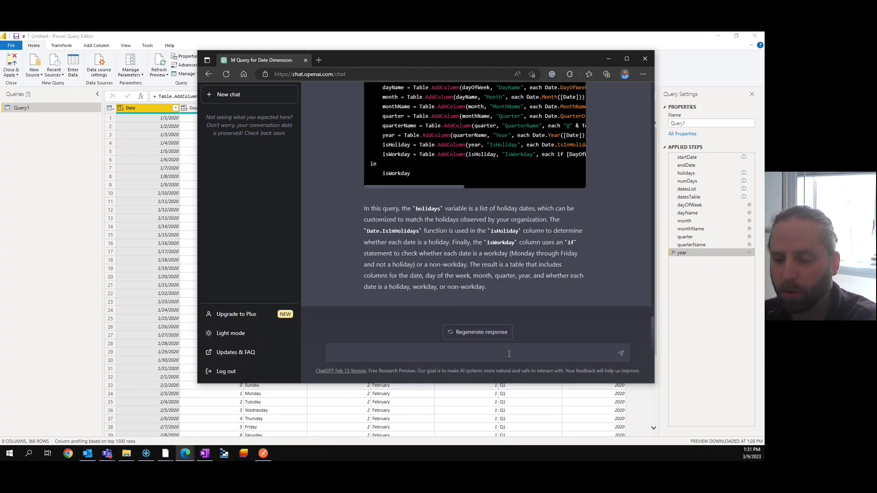
pyautogui.write('Date.IsInhold')
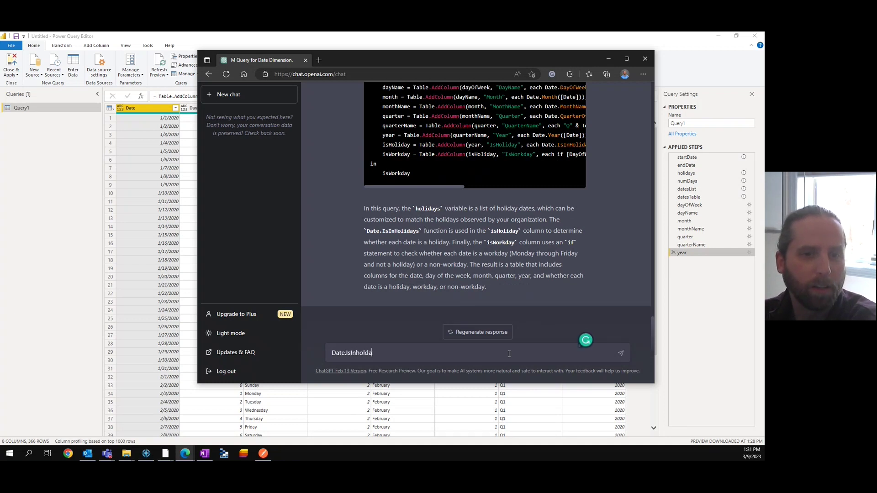
pyautogui.press('BackSpace')
pyautogui.write('ida')
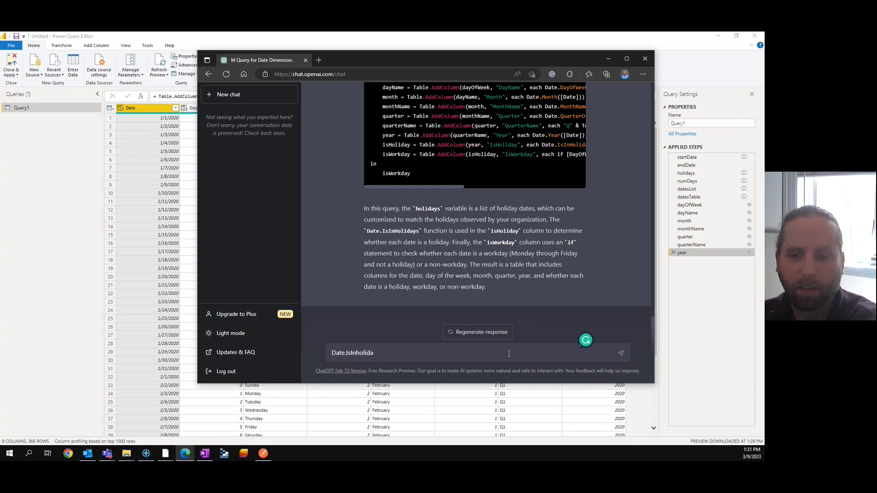
pyautogui.write('ys ')
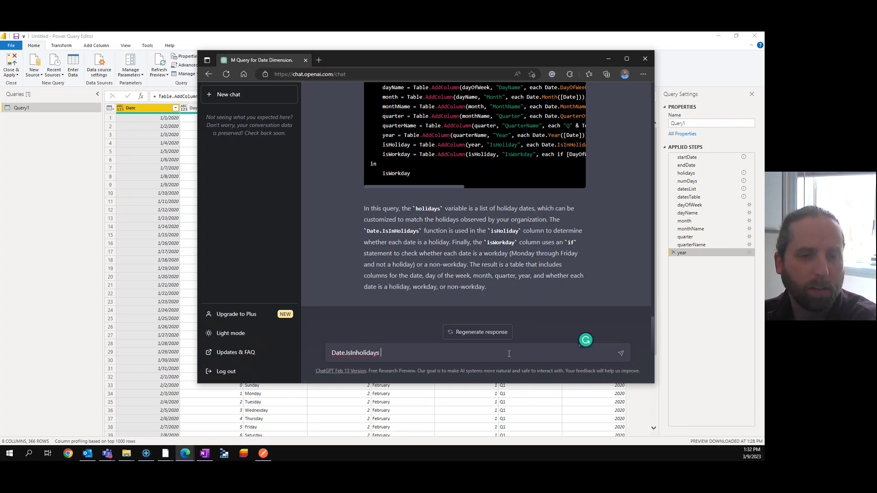
pyautogui.write('is not a function, please ')
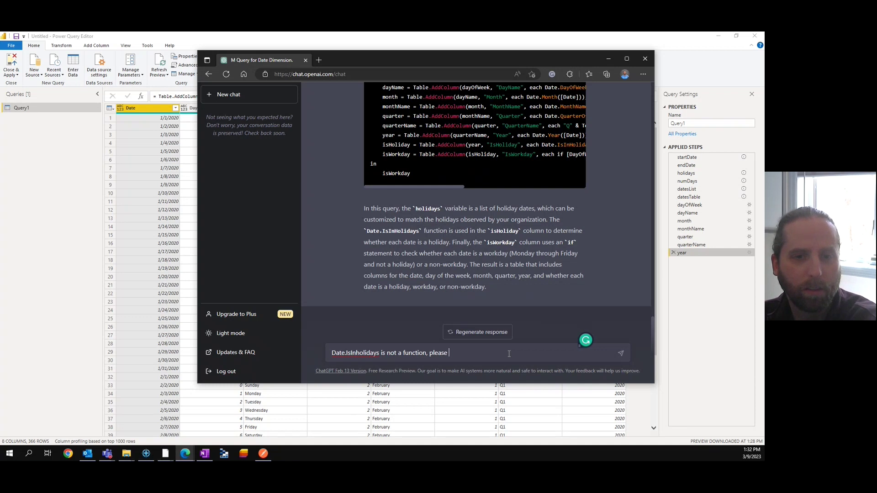
pyautogui.write('correct')
pyautogui.press('Return')
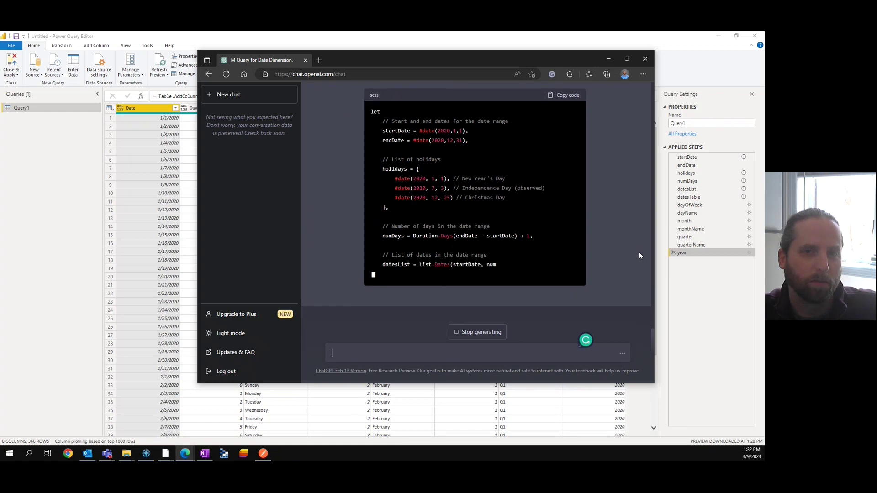
# Step: Copy ChatGPT's corrected query using Date.InHolidays and return to Power Query Editor
pyautogui.scroll(2, 640, 260)
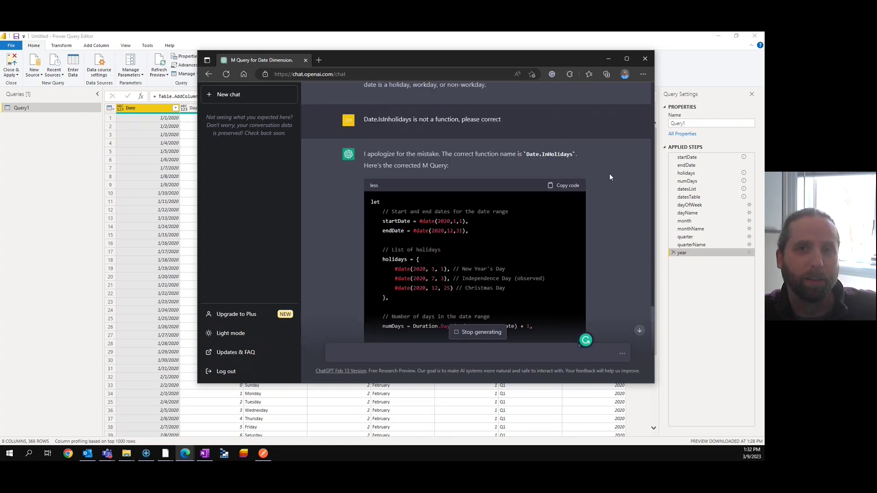
pyautogui.scroll(-3, 613, 219)
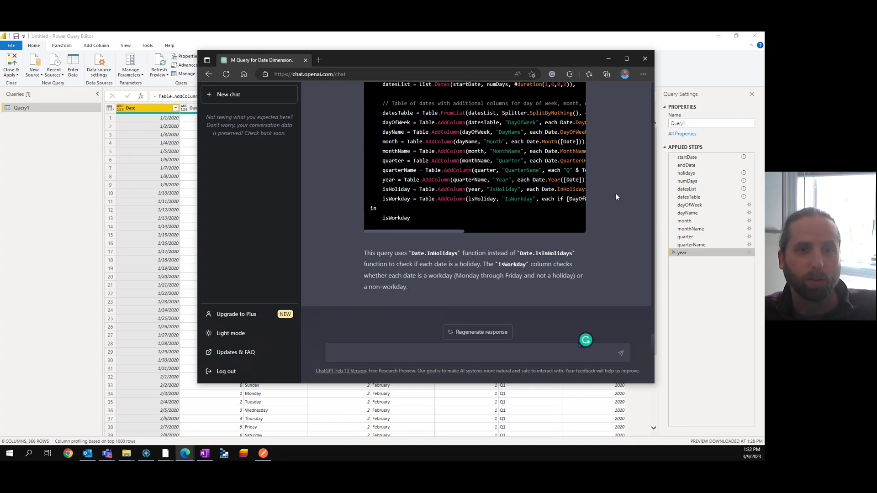
pyautogui.scroll(5, 541, 164)
pyautogui.click(567, 142)
pyautogui.click(519, 41)
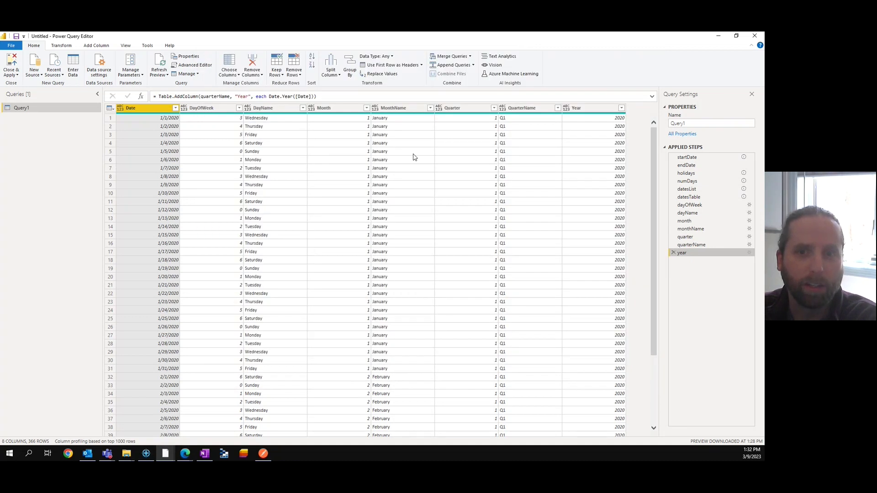
# Step: Replace Query1's code with the corrected query and inspect the failing isHoliday step
pyautogui.click(186, 65)
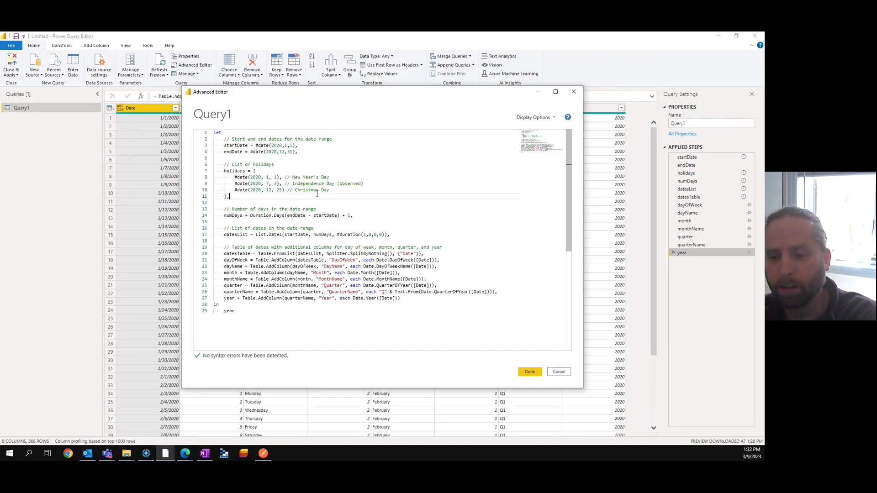
pyautogui.hotkey('ctrl', 'a')
pyautogui.hotkey('ctrl', 'v')
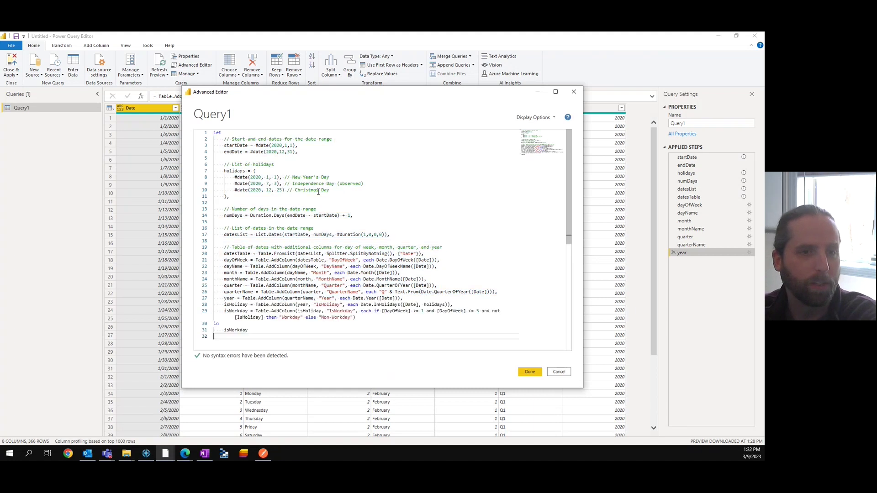
pyautogui.click(530, 371)
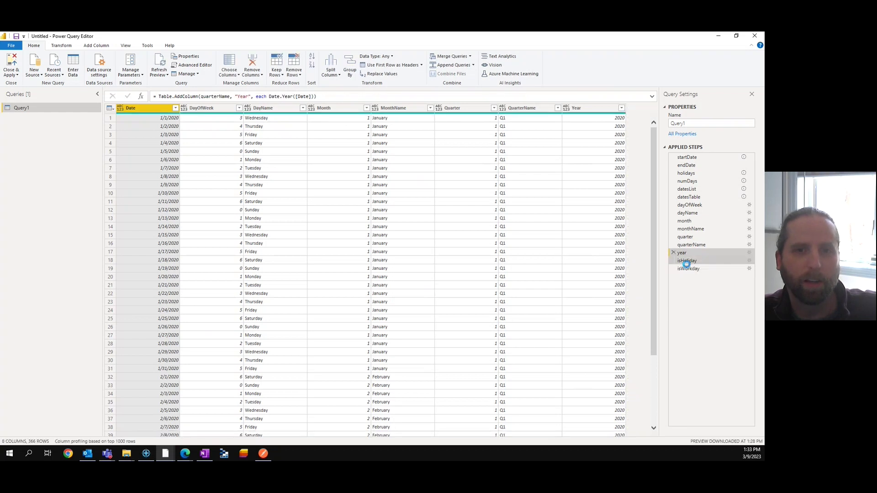
pyautogui.click(687, 262)
# Step: Reopen Query1's code and try retyping the InHolidays function name on line 28
pyautogui.click(191, 65)
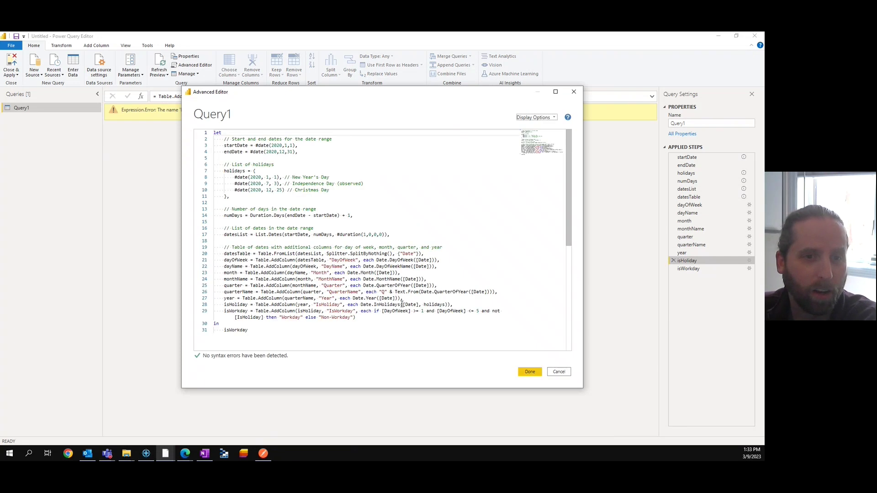
pyautogui.moveTo(400, 305); pyautogui.dragTo(375, 305)
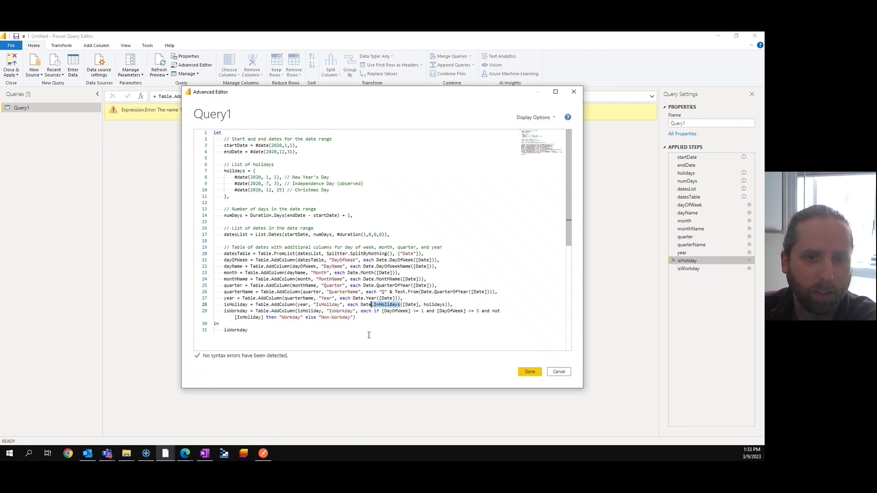
pyautogui.write('Inho')
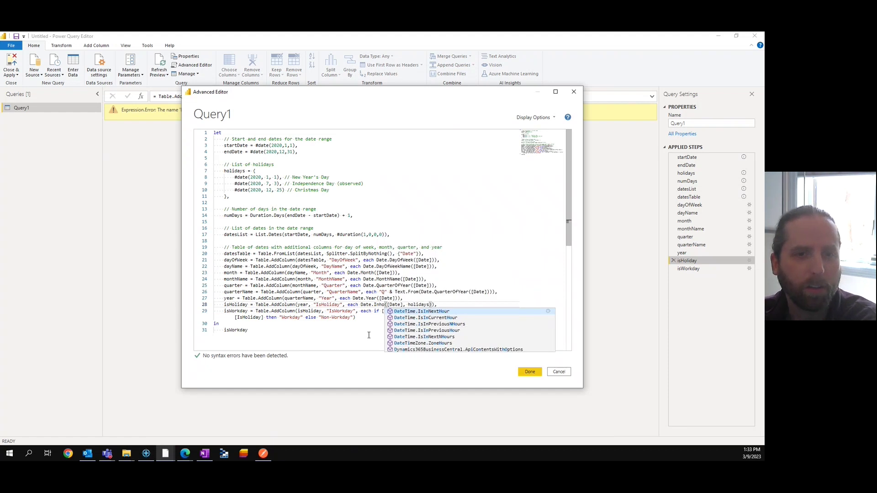
pyautogui.press('BackSpace')
pyautogui.press('BackSpace')
pyautogui.press('BackSpace')
pyautogui.press('BackSpace')
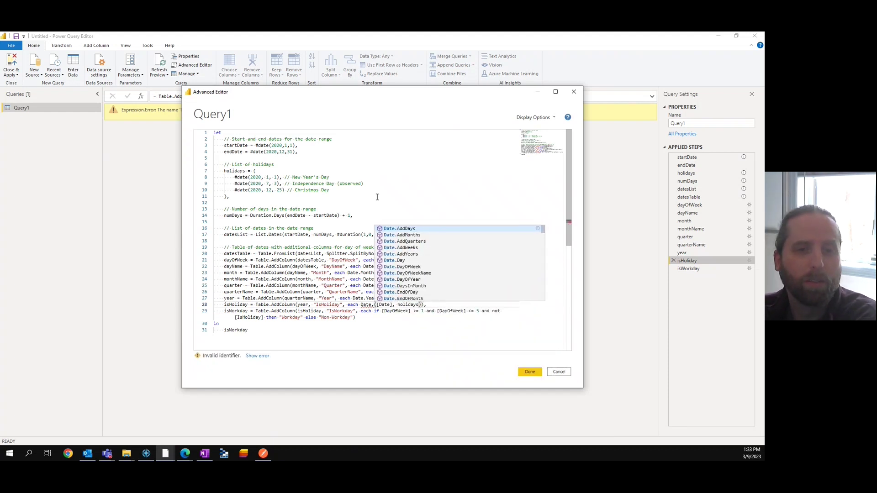
pyautogui.click(345, 194)
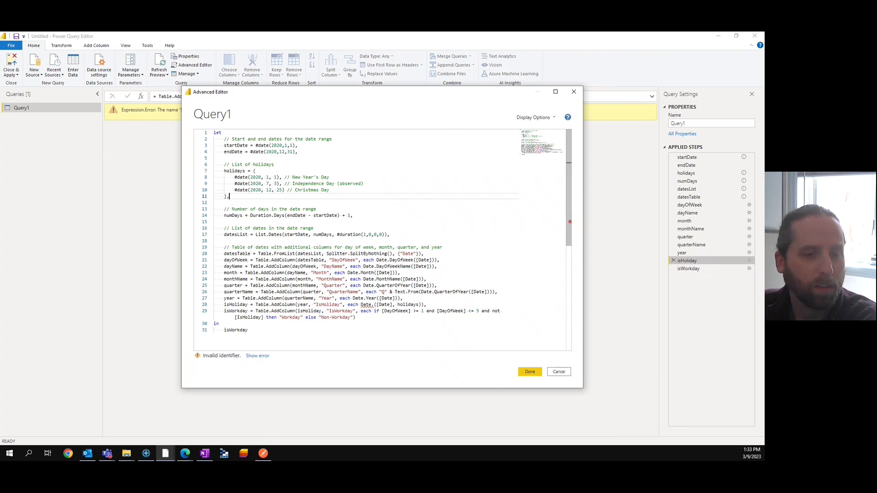
pyautogui.click(185, 454)
# Step: Tell ChatGPT that Date.InHolidays is still not correct because the function doesn't exist
pyautogui.click(278, 427)
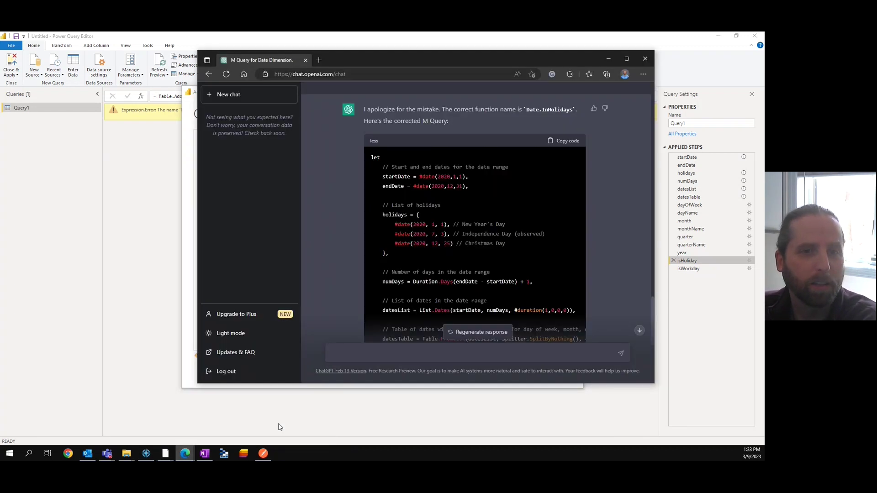
pyautogui.scroll(-5, 523, 292)
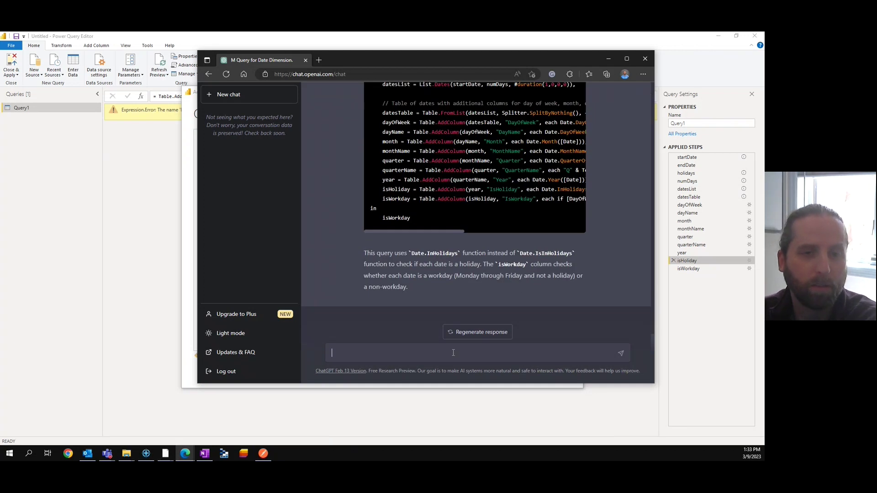
pyautogui.write('Date.In')
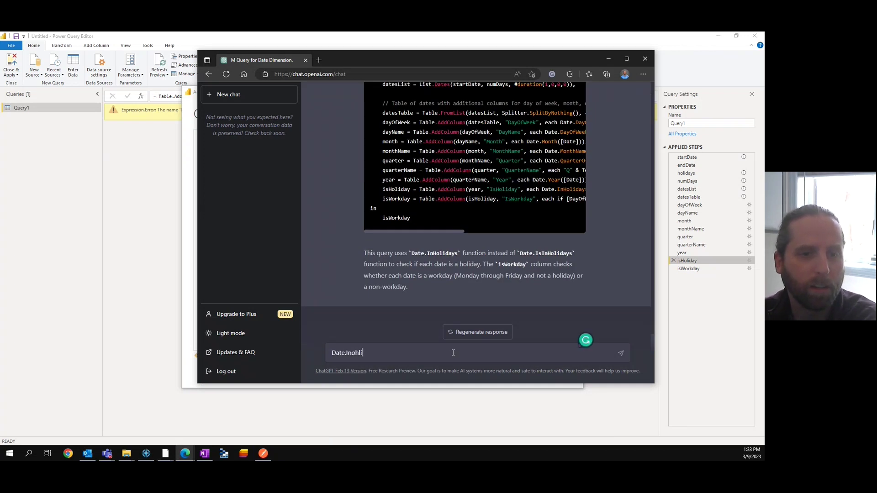
pyautogui.write('ohl')
pyautogui.press('BackSpace')
pyautogui.press('BackSpace')
pyautogui.press('BackSpace')
pyautogui.write('holidays is still')
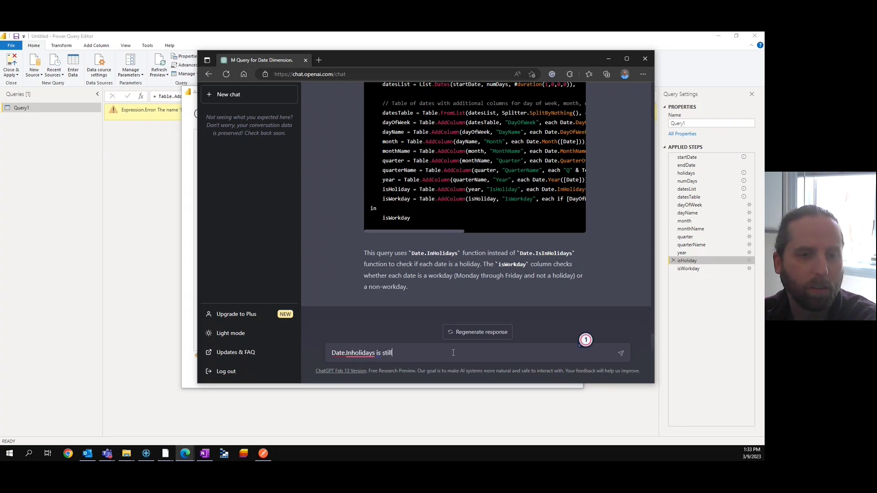
pyautogui.write(' not correct, func')
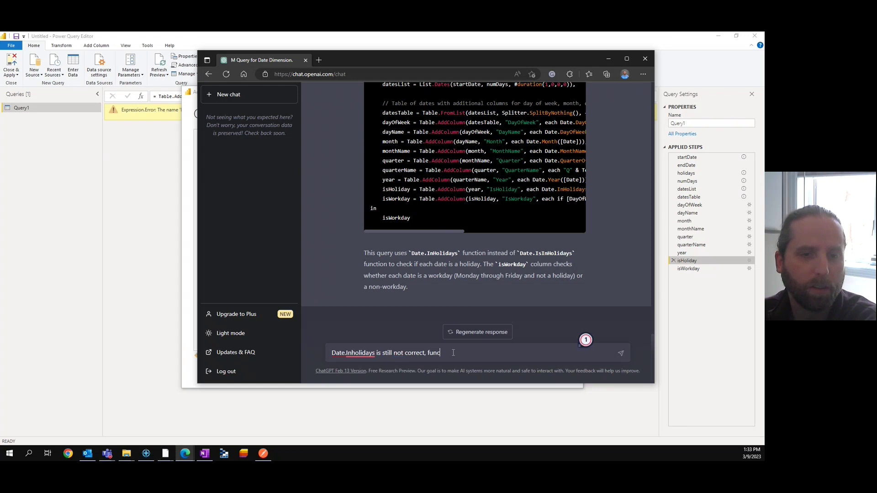
pyautogui.write("tion doesn't exist")
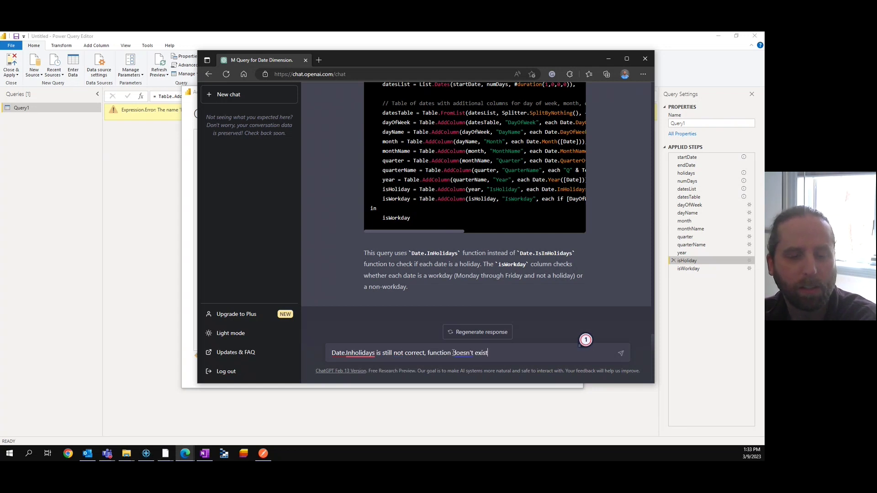
pyautogui.press('Return')
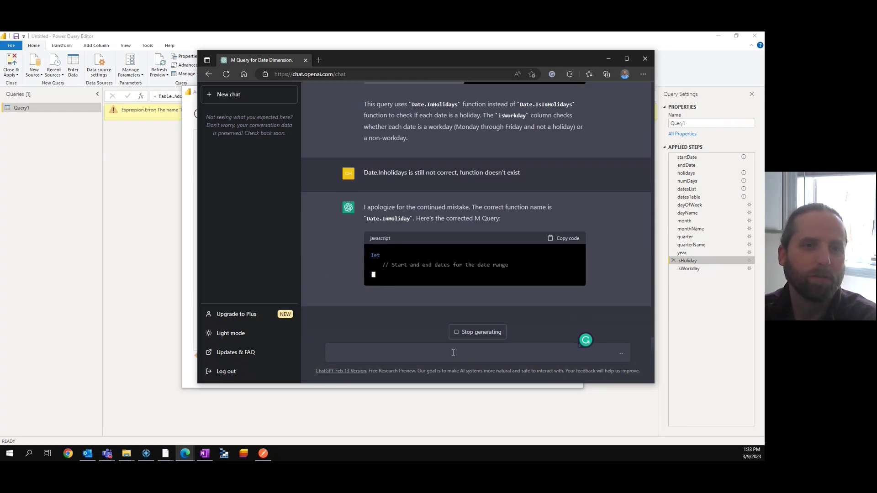
# Step: Stop the holiday answer and ask ChatGPT for workdays vs. weekends instead, then scroll up to the reply
pyautogui.click(470, 333)
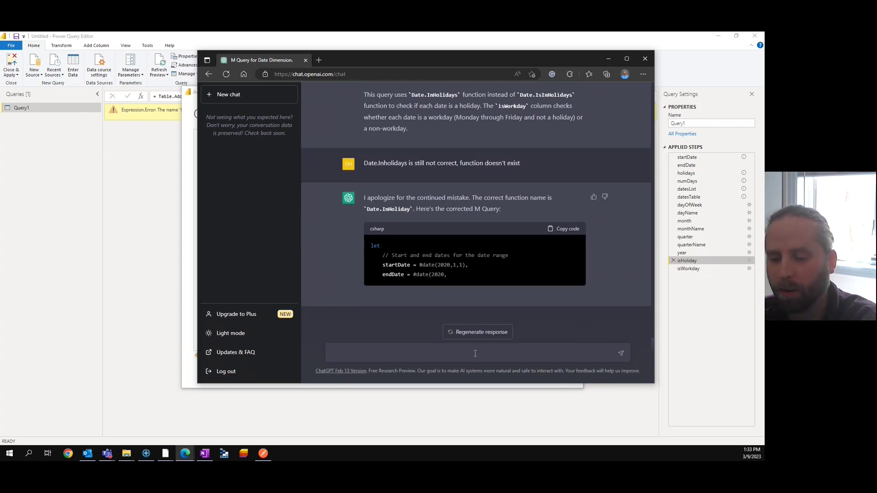
pyautogui.write('instead of holi')
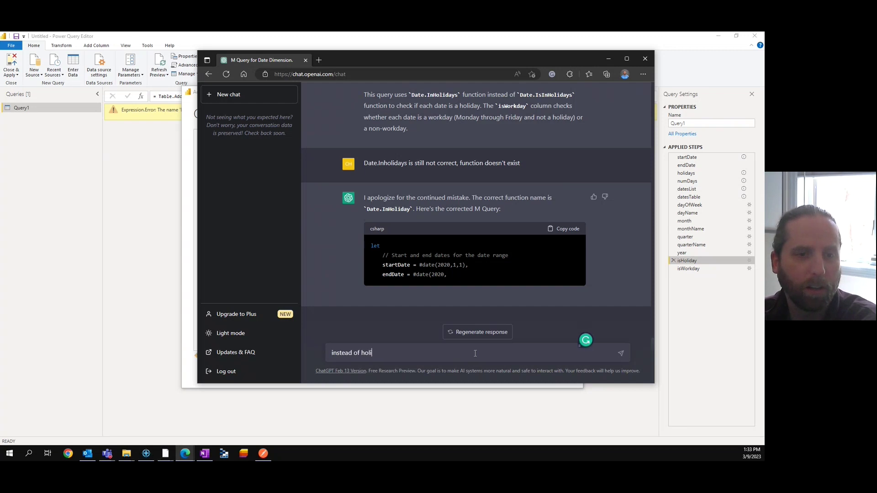
pyautogui.write('days, let')
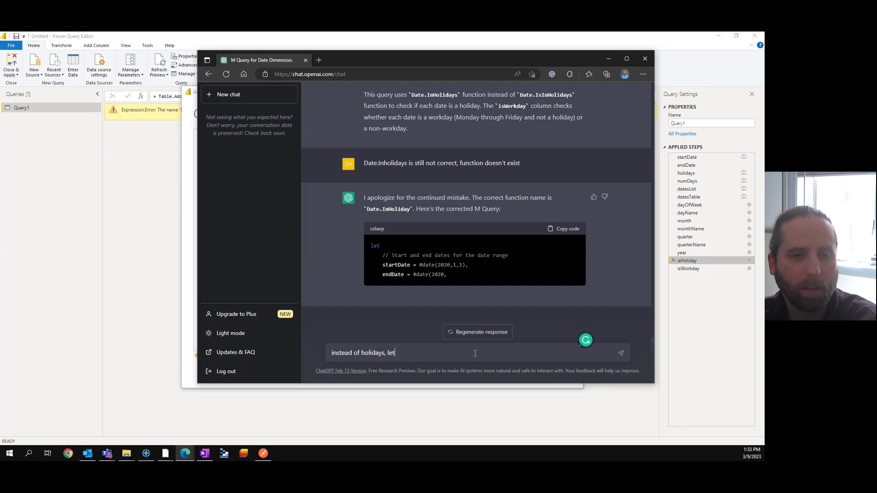
pyautogui.write("'s see wo")
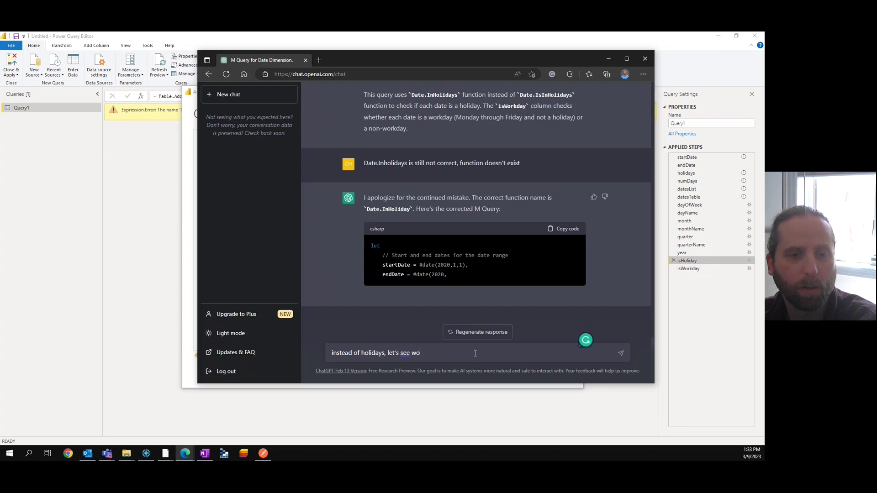
pyautogui.write('rkdays vs. weekend')
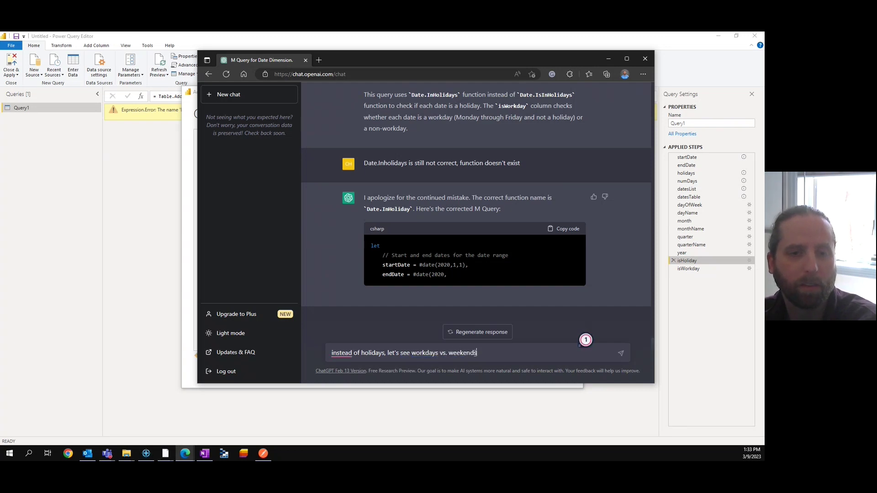
pyautogui.write('s')
pyautogui.press('Return')
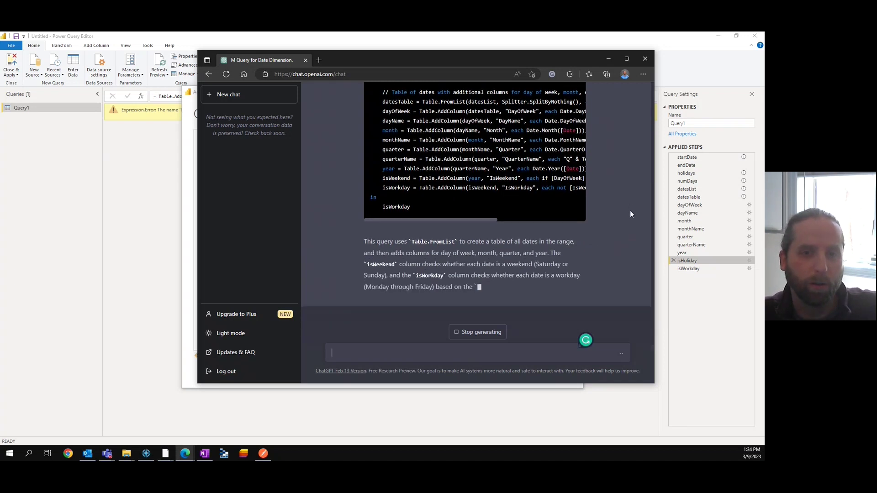
pyautogui.scroll(2, 601, 252)
pyautogui.scroll(2, 601, 249)
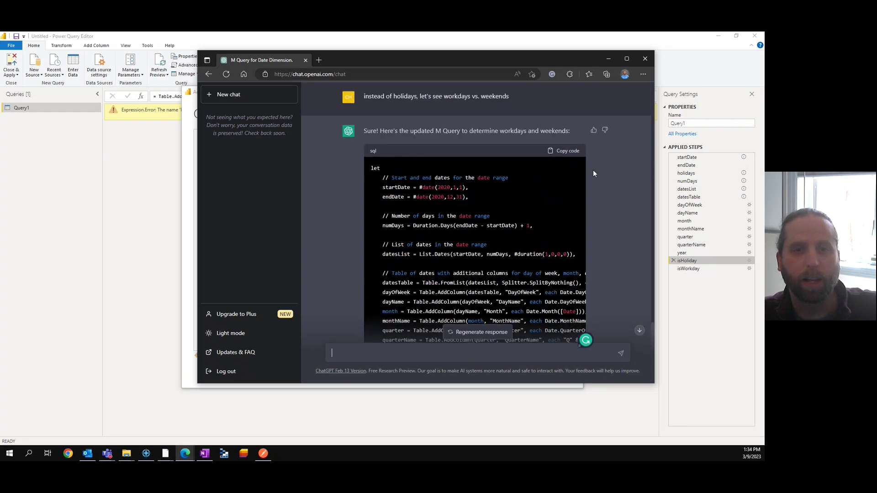
# Step: Replace Query1's code with ChatGPT's weekend script and scroll to the IsWeekend and IsWorkday columns
pyautogui.click(565, 153)
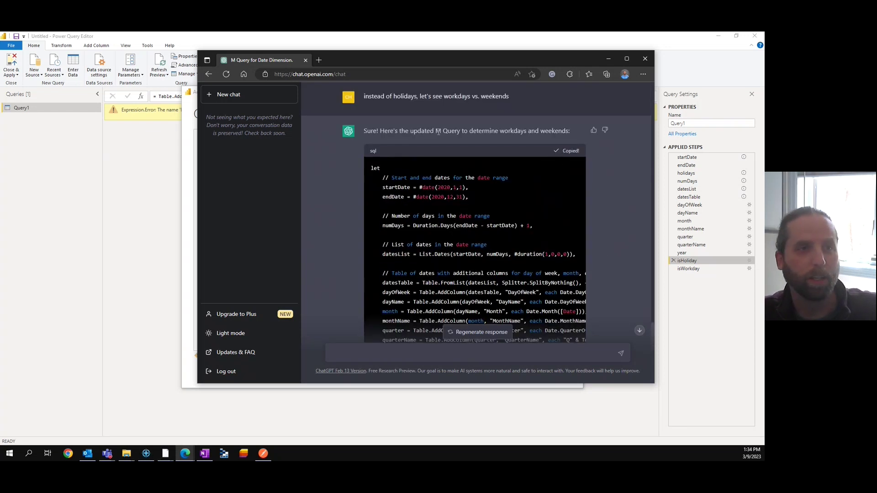
pyautogui.click(407, 38)
pyautogui.hotkey('ctrl', 'a')
pyautogui.hotkey('ctrl', 'v')
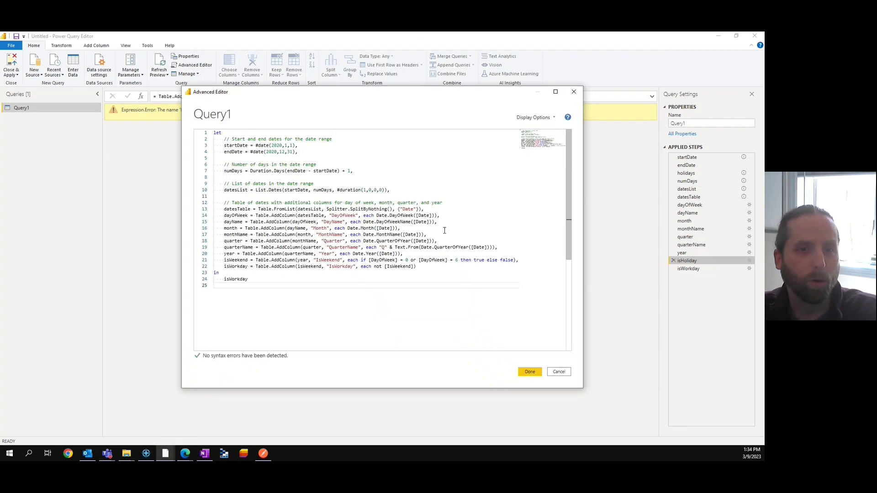
pyautogui.click(528, 372)
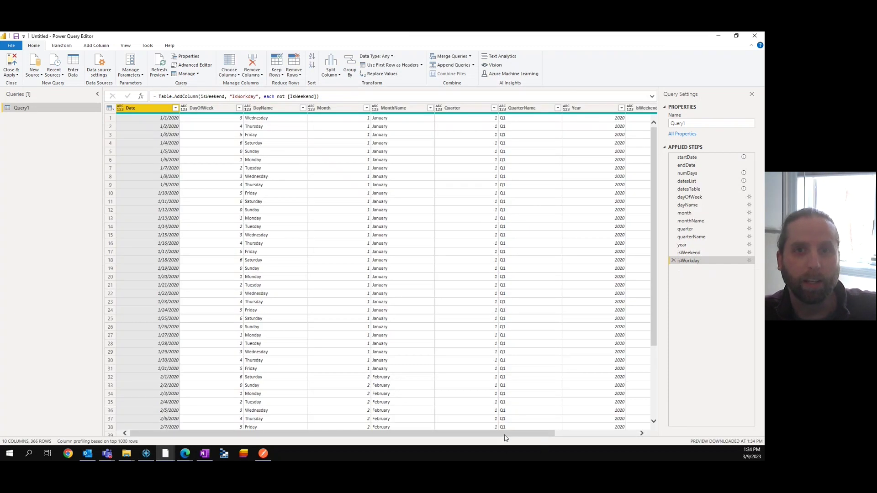
pyautogui.moveTo(505, 436); pyautogui.dragTo(588, 436)
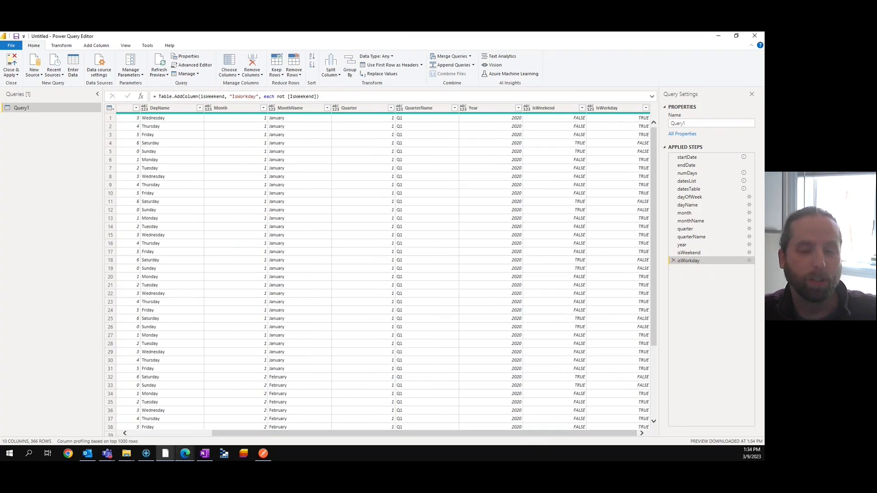
# Step: Ask ChatGPT to add a workday number that fills through the weekends
pyautogui.moveTo(184, 454)
pyautogui.click(312, 426)
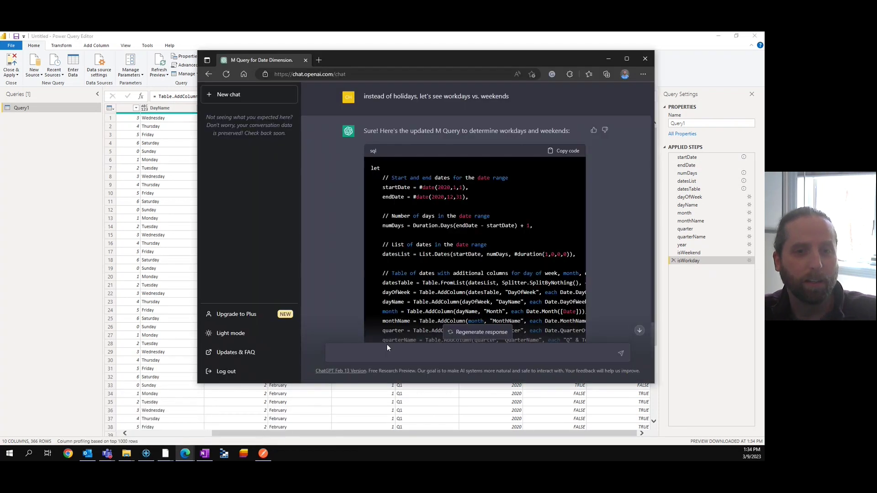
pyautogui.write('Can you')
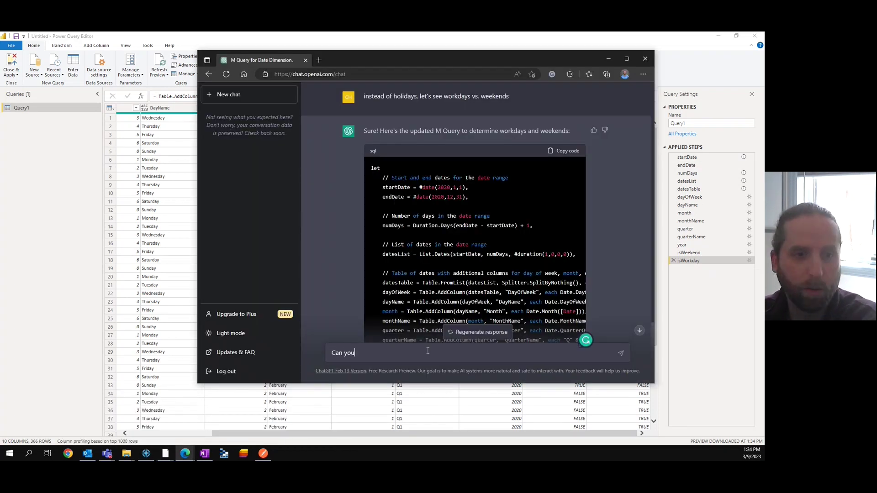
pyautogui.write(' include a number')
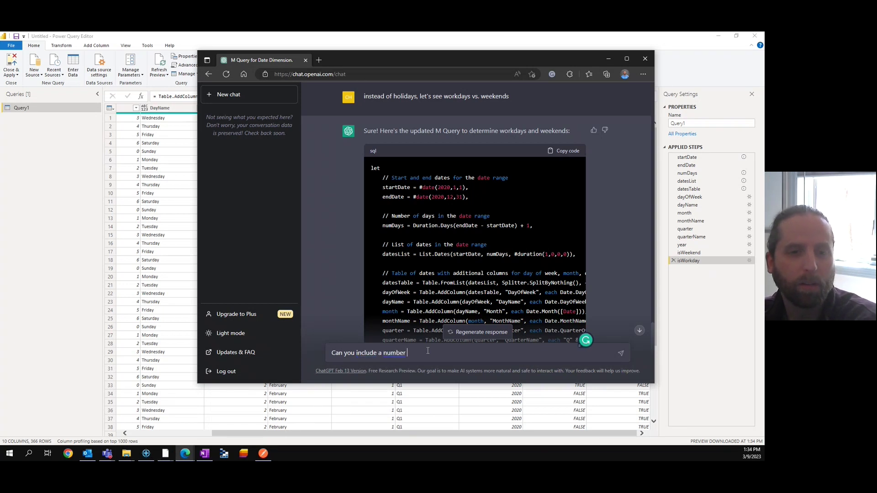
pyautogui.write(' for the workdays that f')
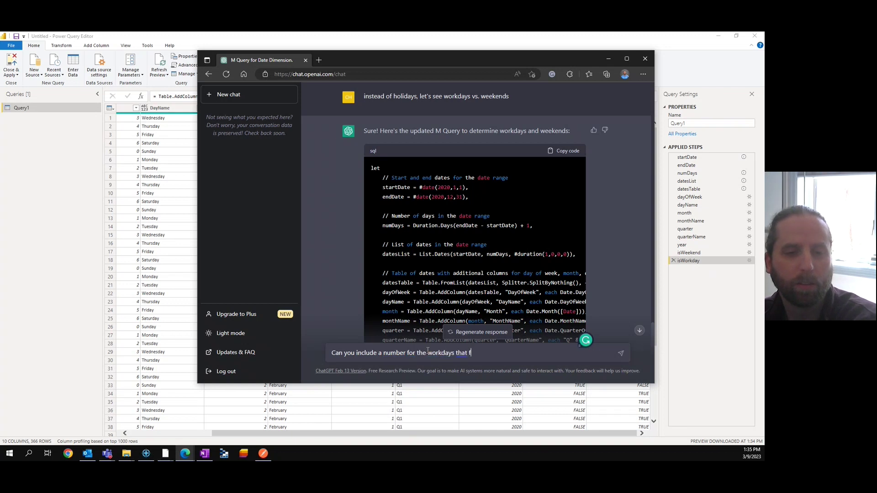
pyautogui.write('ill through the weekends ot the next workday?')
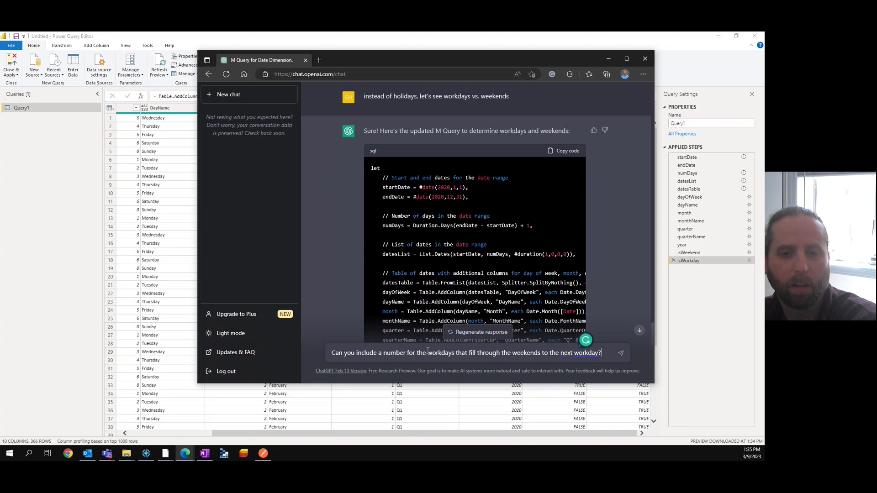
pyautogui.press('Return')
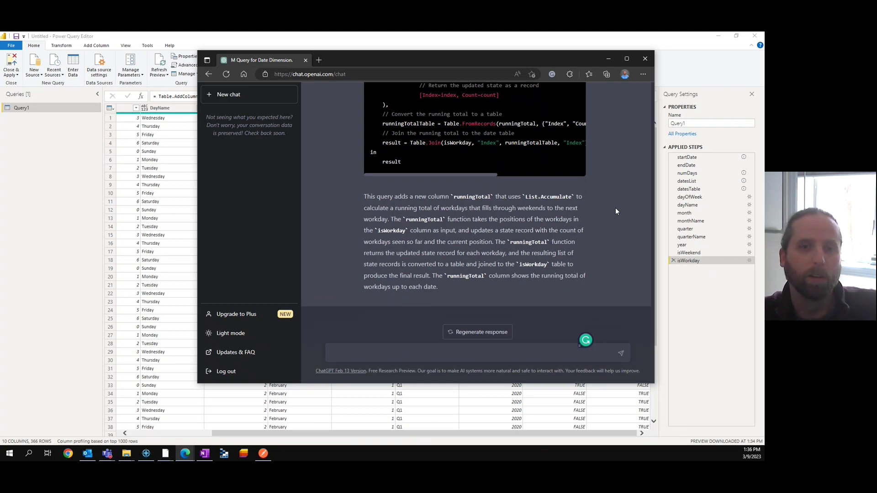
# Step: Replace Query1's M code in Advanced Editor with ChatGPT's running-total query
pyautogui.scroll(10, 597, 182)
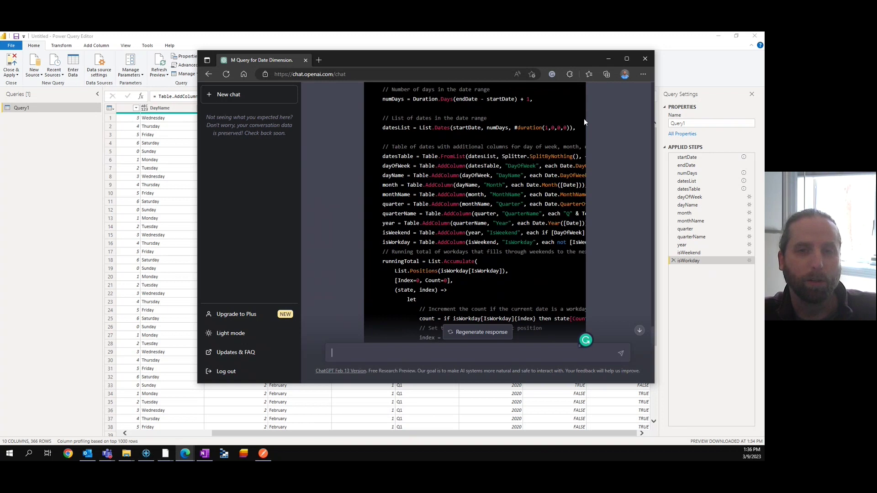
pyautogui.scroll(1, 592, 130)
pyautogui.click(568, 114)
pyautogui.click(471, 35)
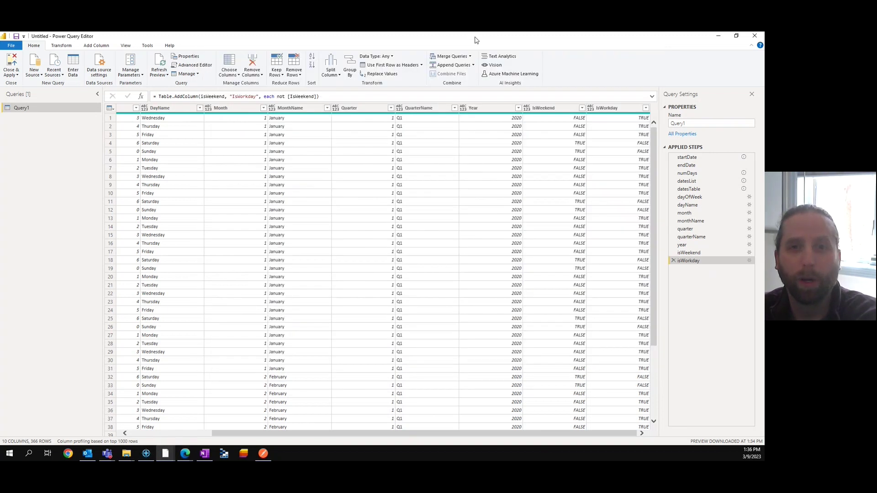
pyautogui.click(202, 66)
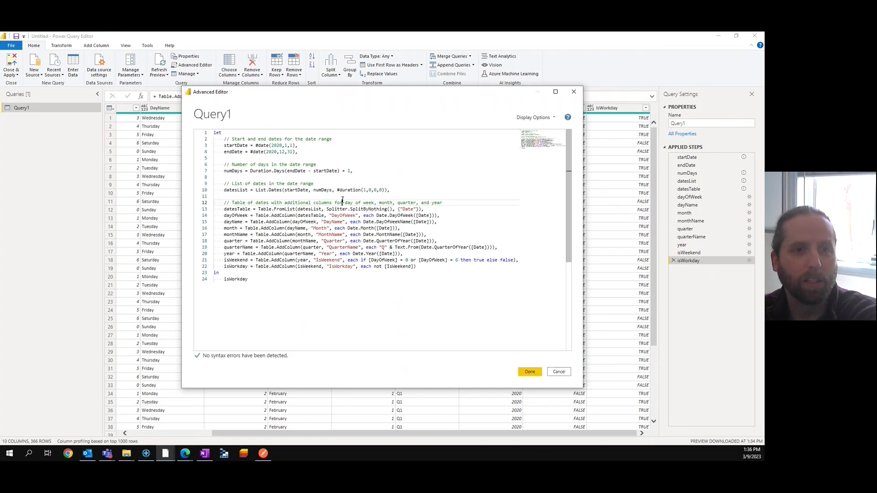
pyautogui.hotkey('ctrl', 'a')
pyautogui.hotkey('ctrl', 'v')
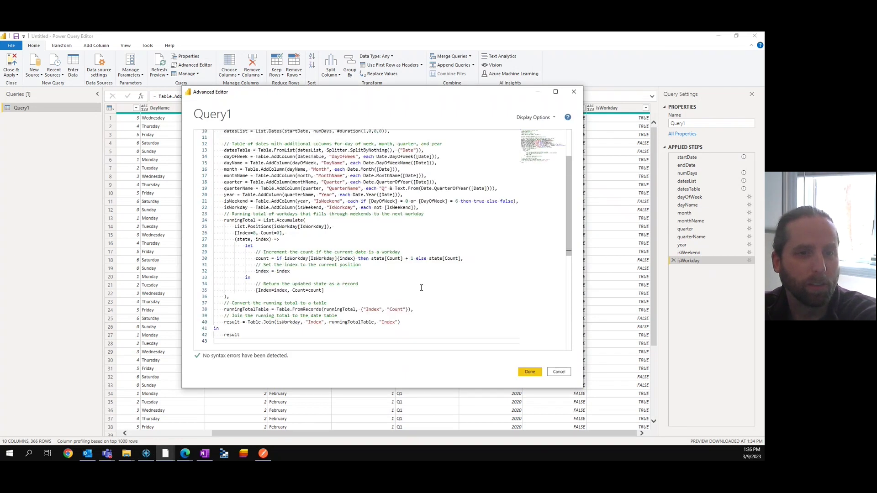
pyautogui.click(530, 371)
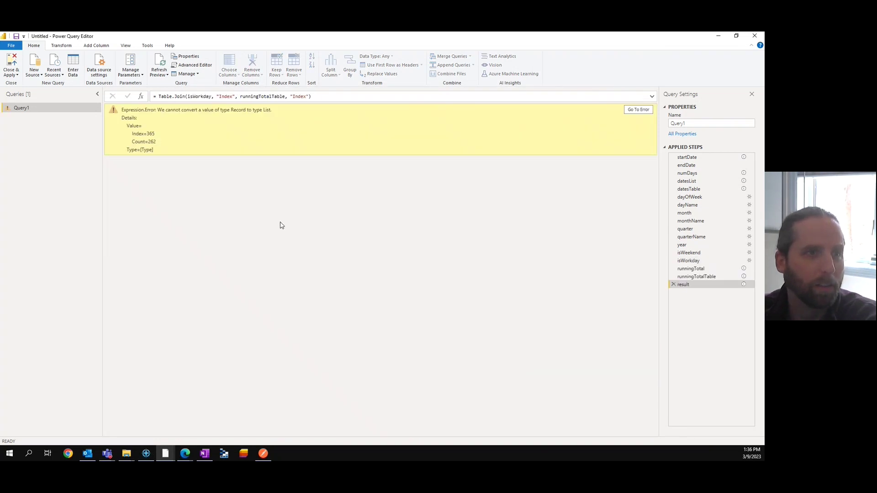
# Step: Inspect the runningTotalTable, runningTotal and isWorkday step outputs, then review Query1's full M code
pyautogui.click(690, 277)
pyautogui.click(690, 270)
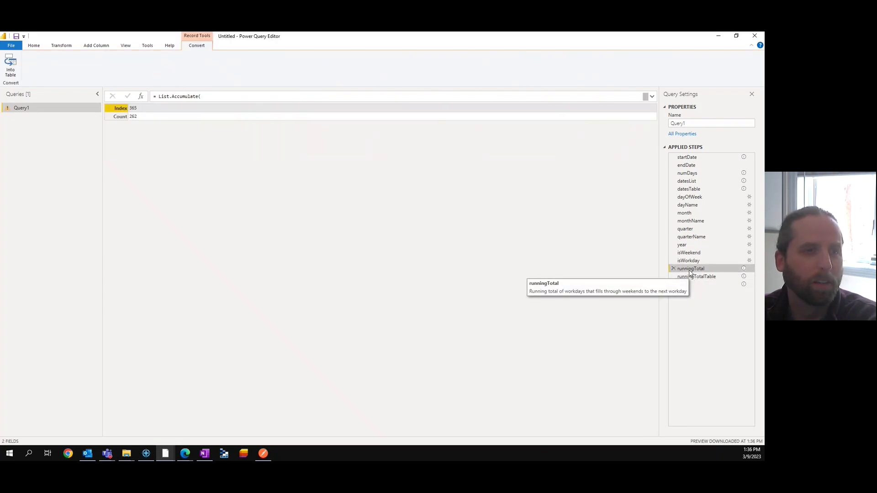
pyautogui.click(688, 260)
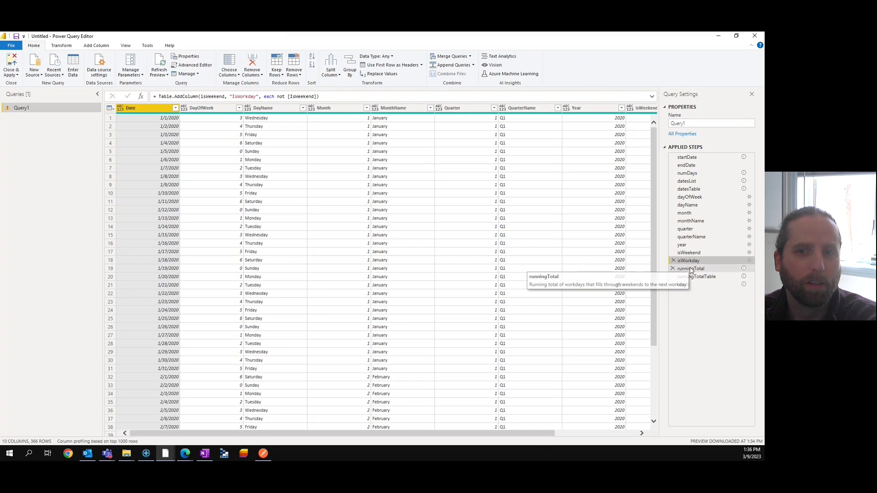
pyautogui.click(690, 268)
pyautogui.click(688, 261)
pyautogui.click(192, 65)
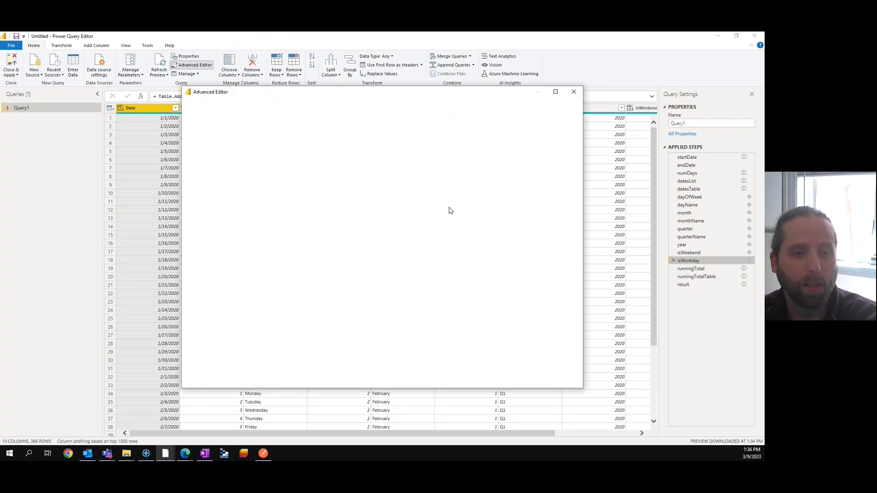
pyautogui.scroll(-5, 397, 247)
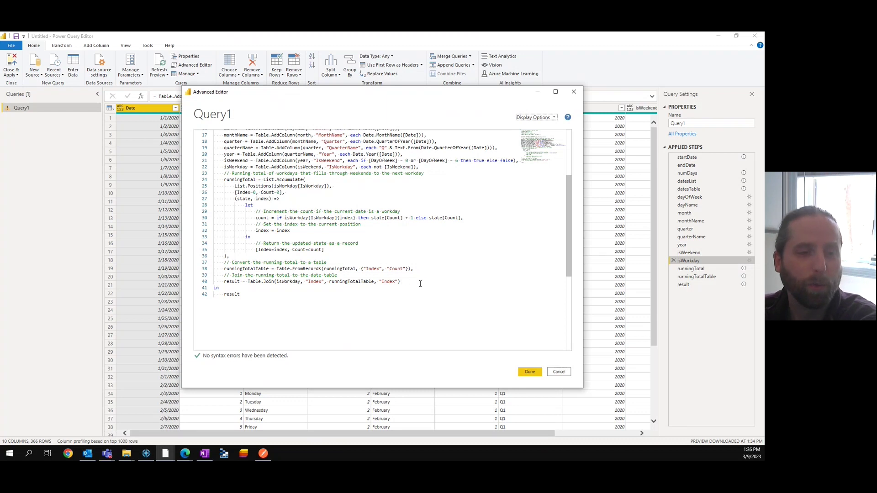
# Step: Delete the result, runningTotalTable and runningTotal steps so Query1 ends at isWorkday
pyautogui.click(559, 372)
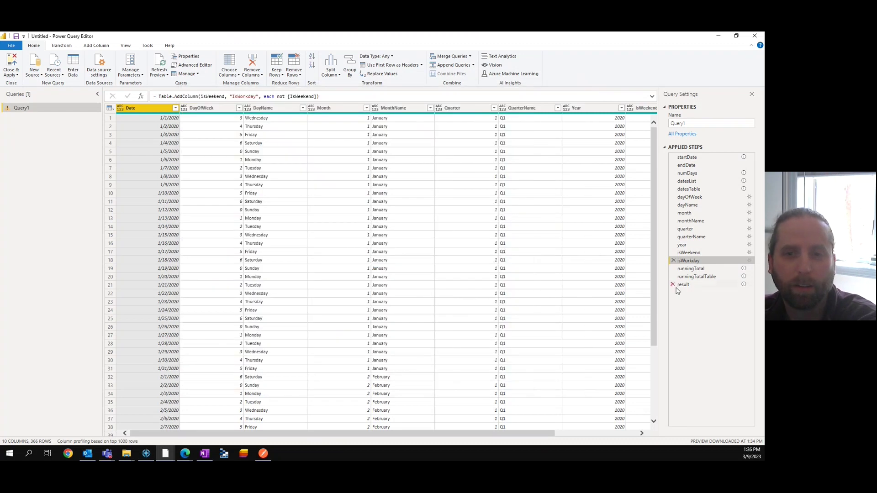
pyautogui.click(672, 284)
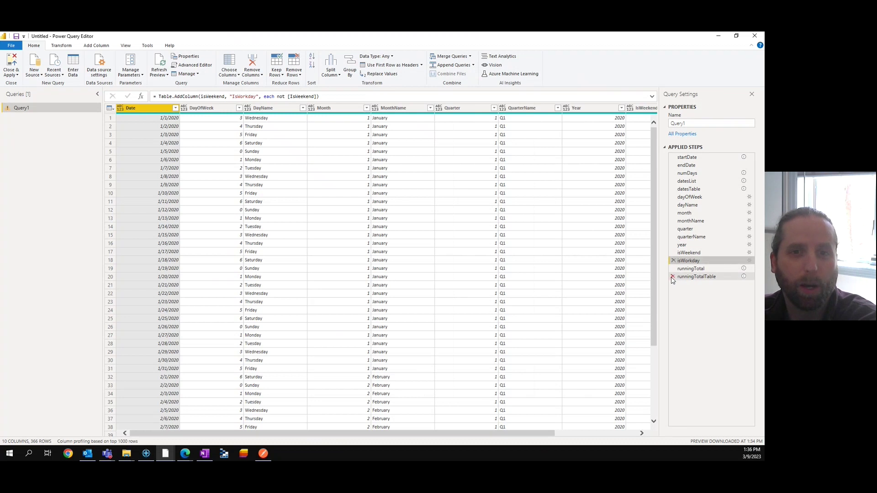
pyautogui.click(673, 276)
pyautogui.click(674, 270)
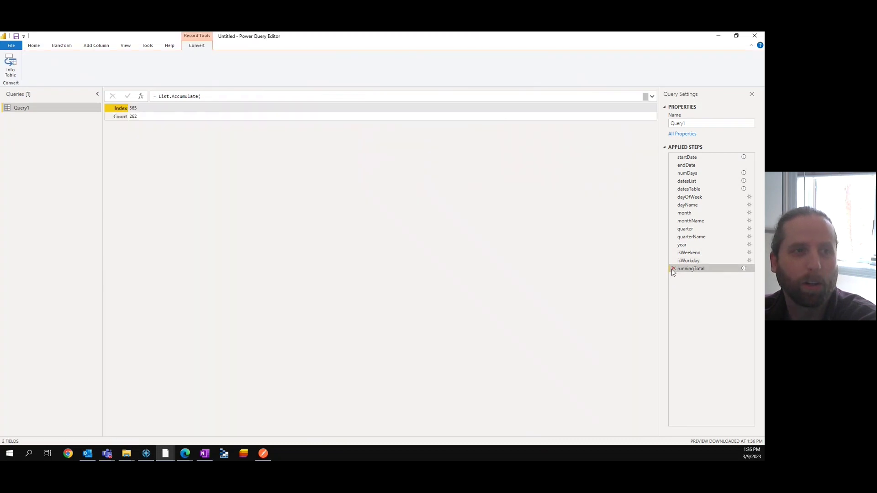
pyautogui.click(674, 270)
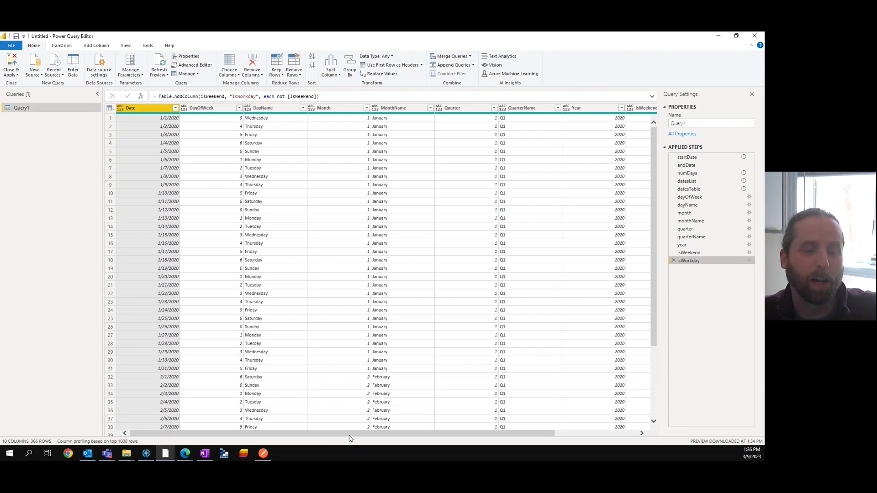
pyautogui.moveTo(354, 434); pyautogui.dragTo(532, 427)
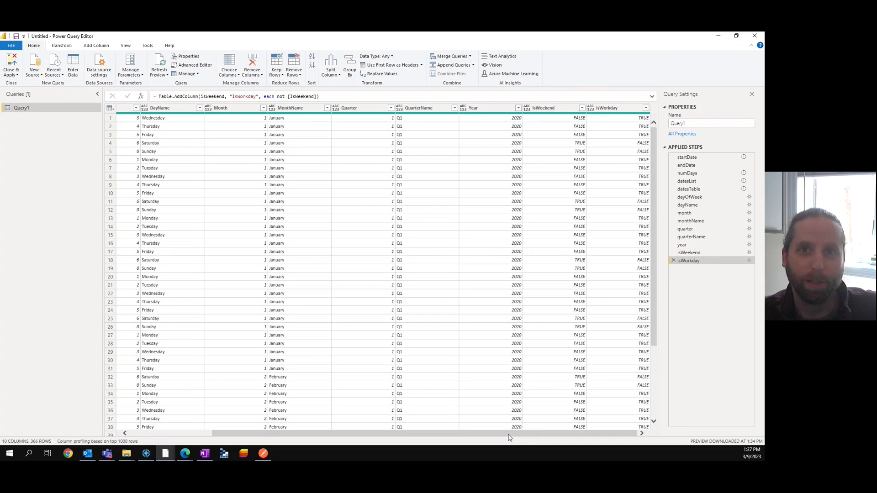